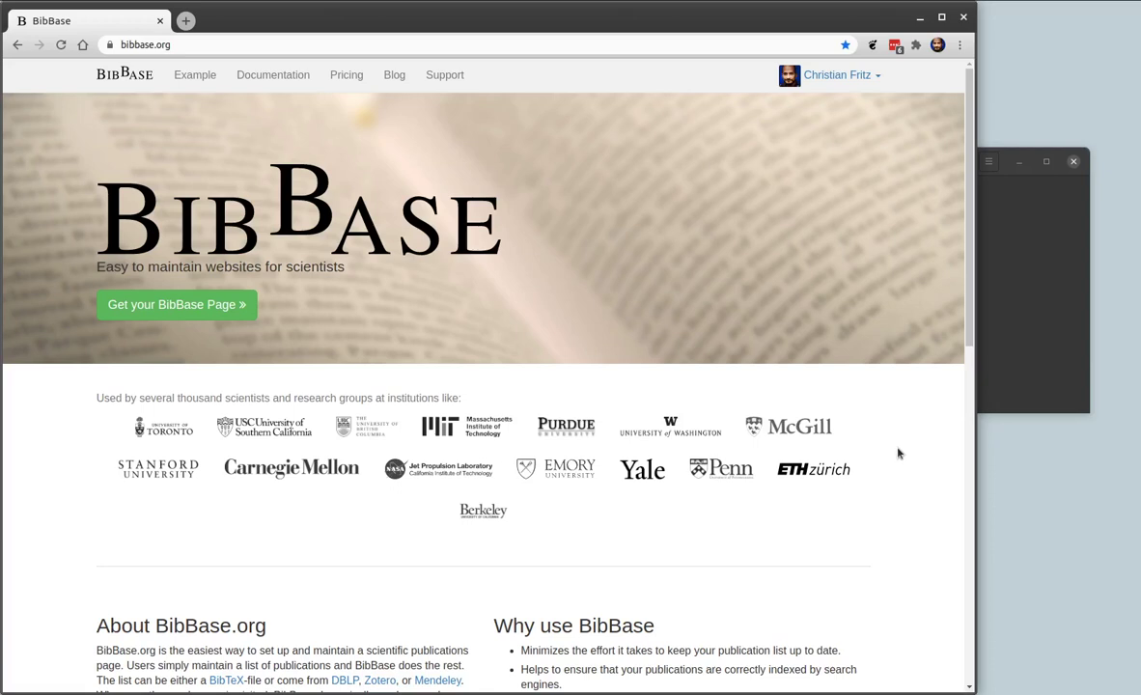
# Open the Website Editor from the account options, add a new page to the site and open it for editing.
pyautogui.click(854, 77)
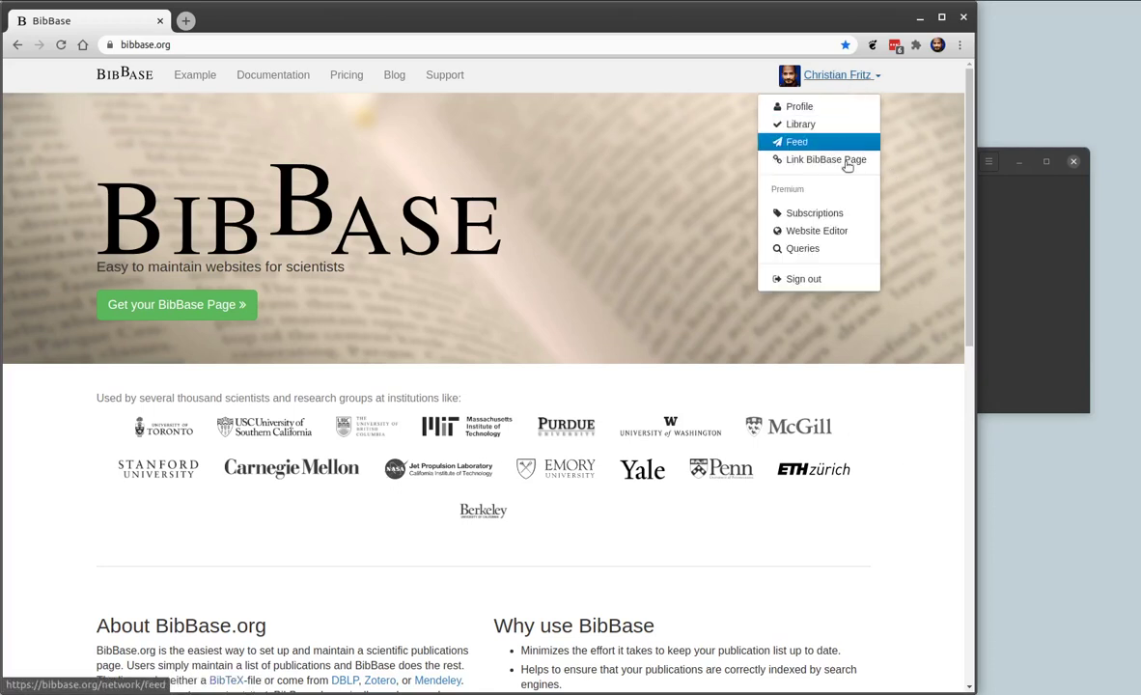
pyautogui.click(854, 232)
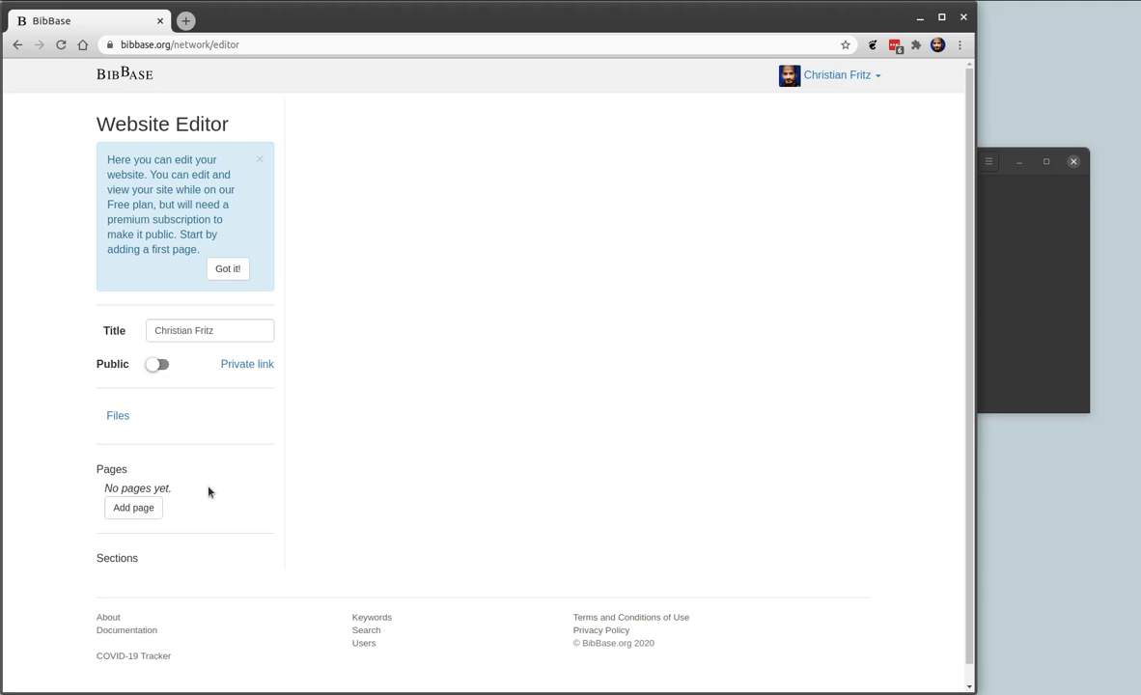
pyautogui.click(137, 510)
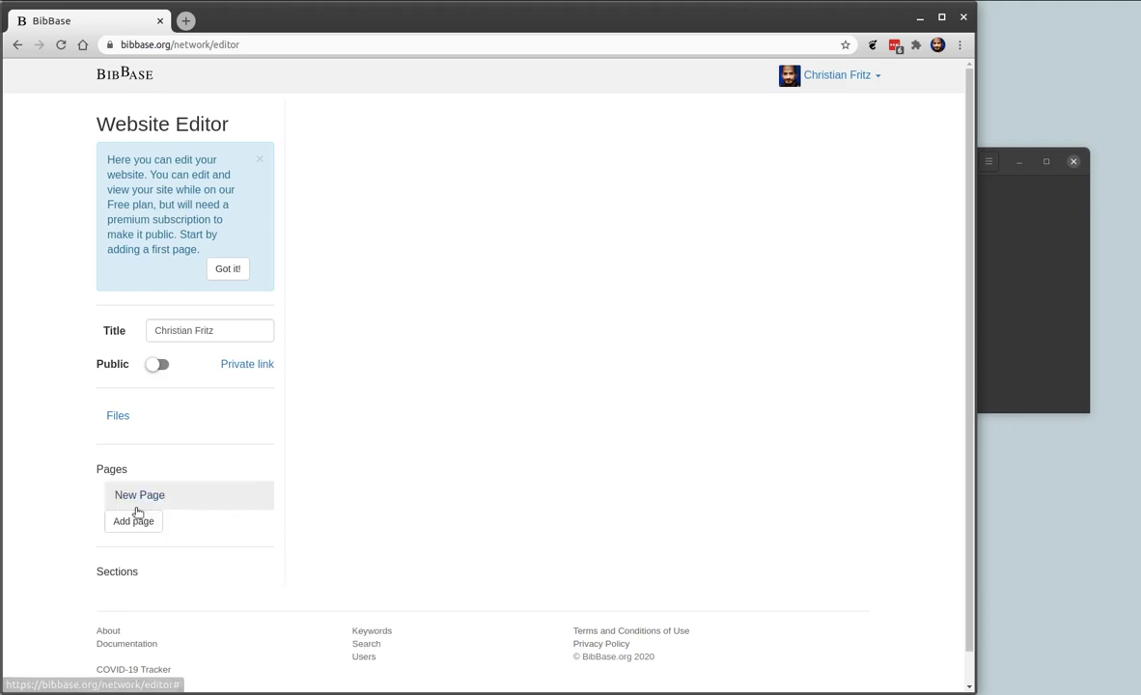
pyautogui.click(198, 496)
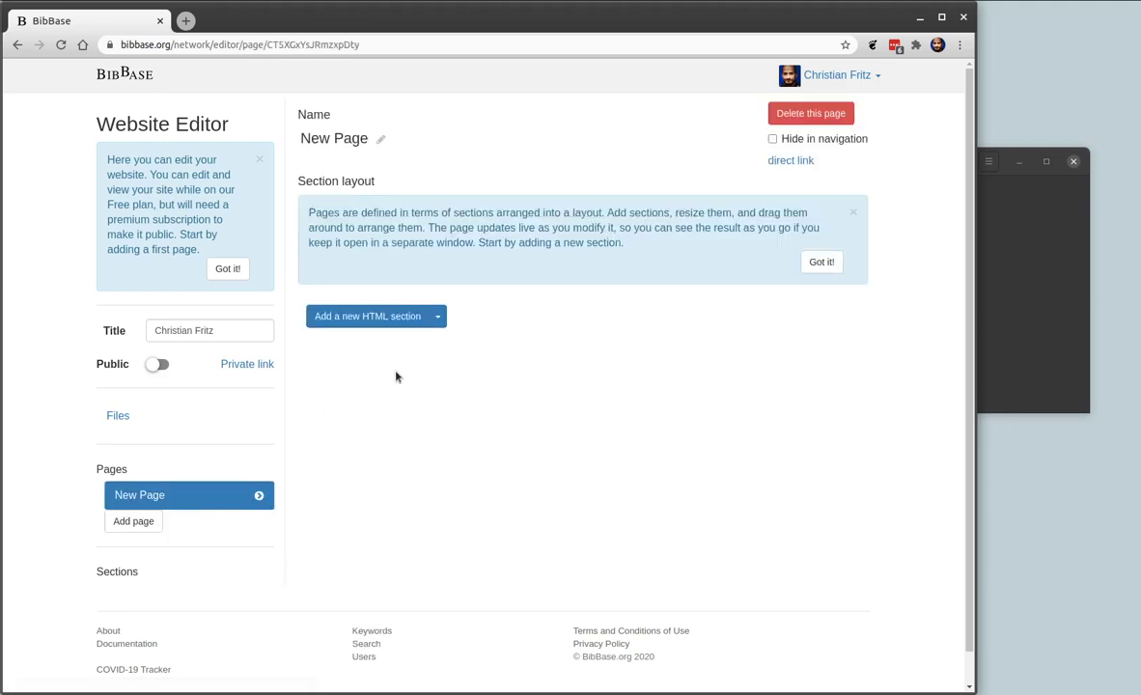
# Dismiss the section layout tip and add two new HTML text sections to the page.
pyautogui.click(820, 263)
pyautogui.click(402, 224)
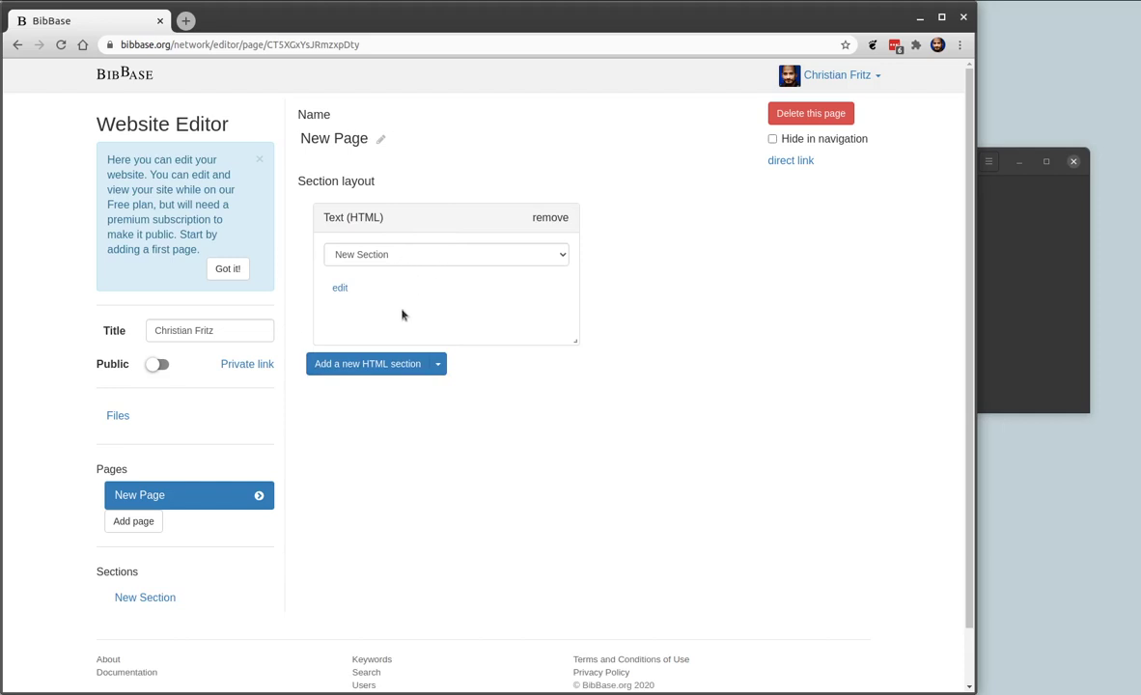
pyautogui.click(382, 364)
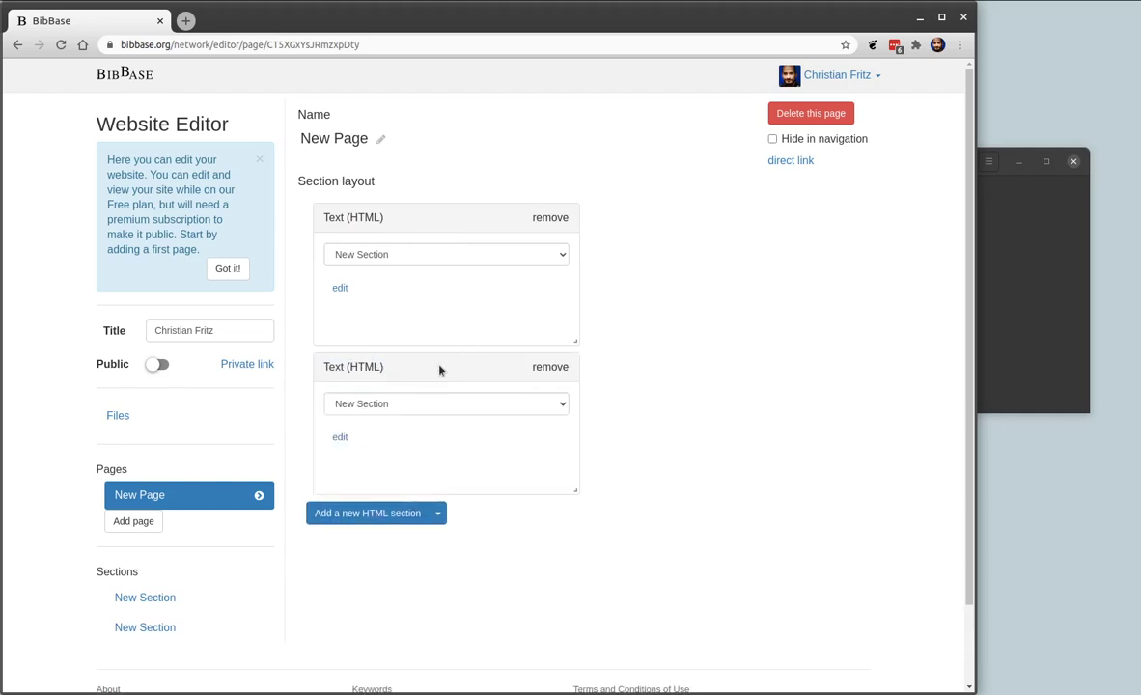
# Place the second text section beside the first, narrow the first section and align the second with the right edge of the layout.
pyautogui.moveTo(440, 370); pyautogui.dragTo(632, 294)
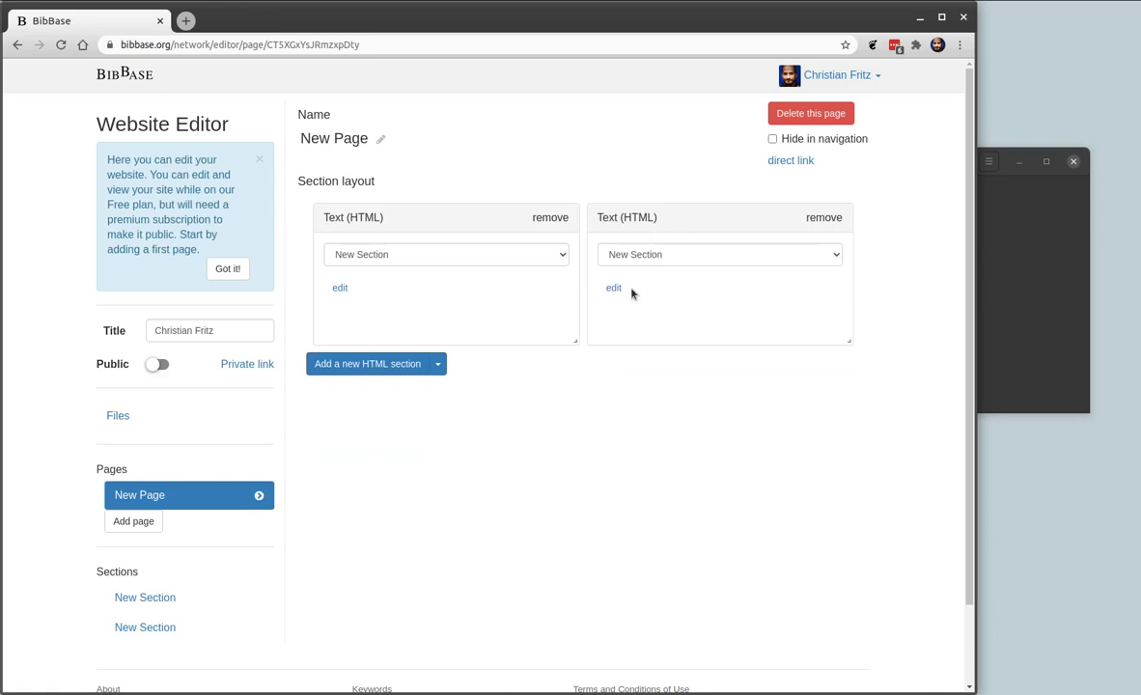
pyautogui.moveTo(572, 339); pyautogui.dragTo(532, 341)
pyautogui.moveTo(701, 211); pyautogui.dragTo(754, 224)
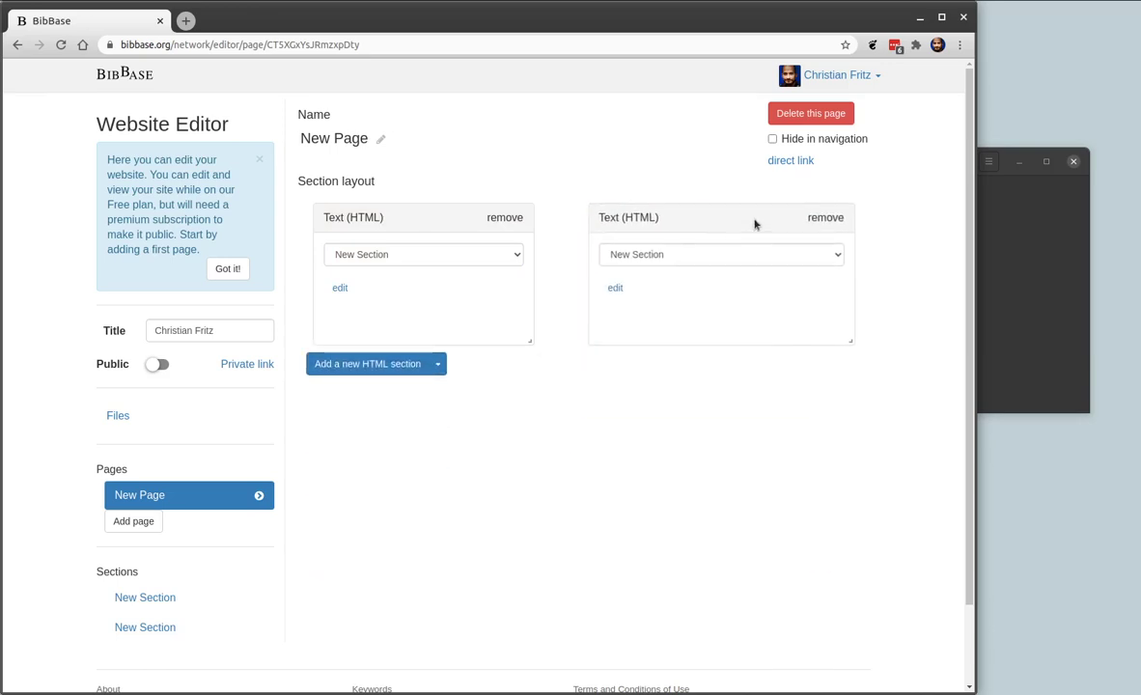
# Enter the text "Section 1" in the first HTML section and "Section 2" in the second one.
pyautogui.click(341, 289)
pyautogui.click(358, 212)
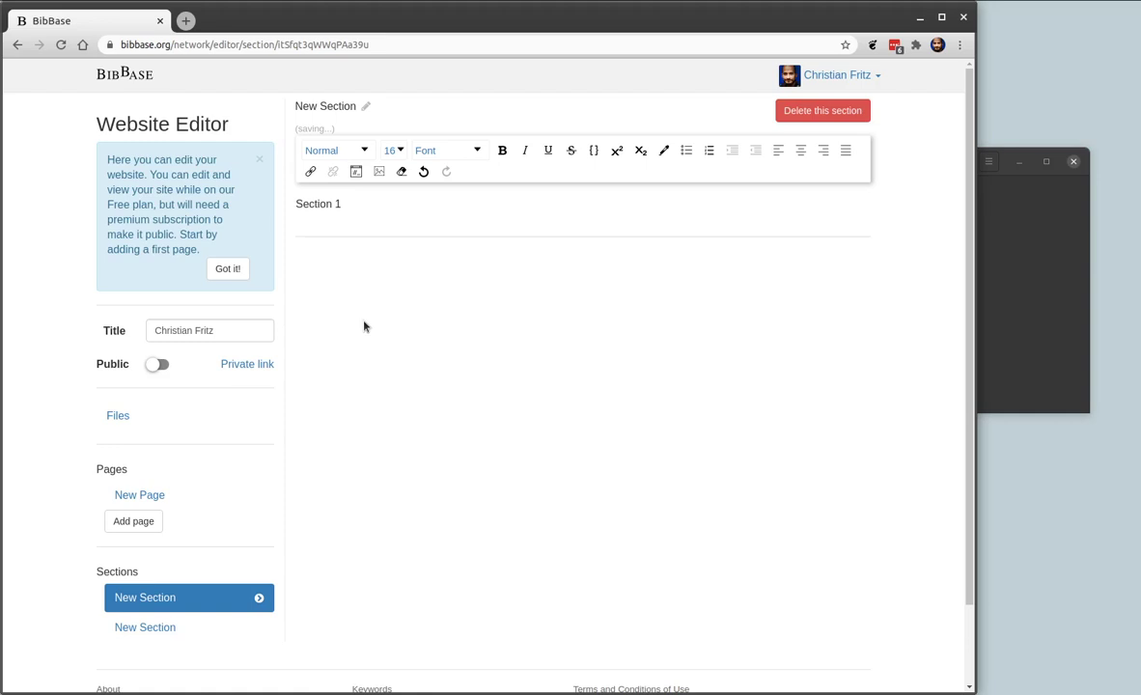
pyautogui.click(200, 503)
pyautogui.click(605, 289)
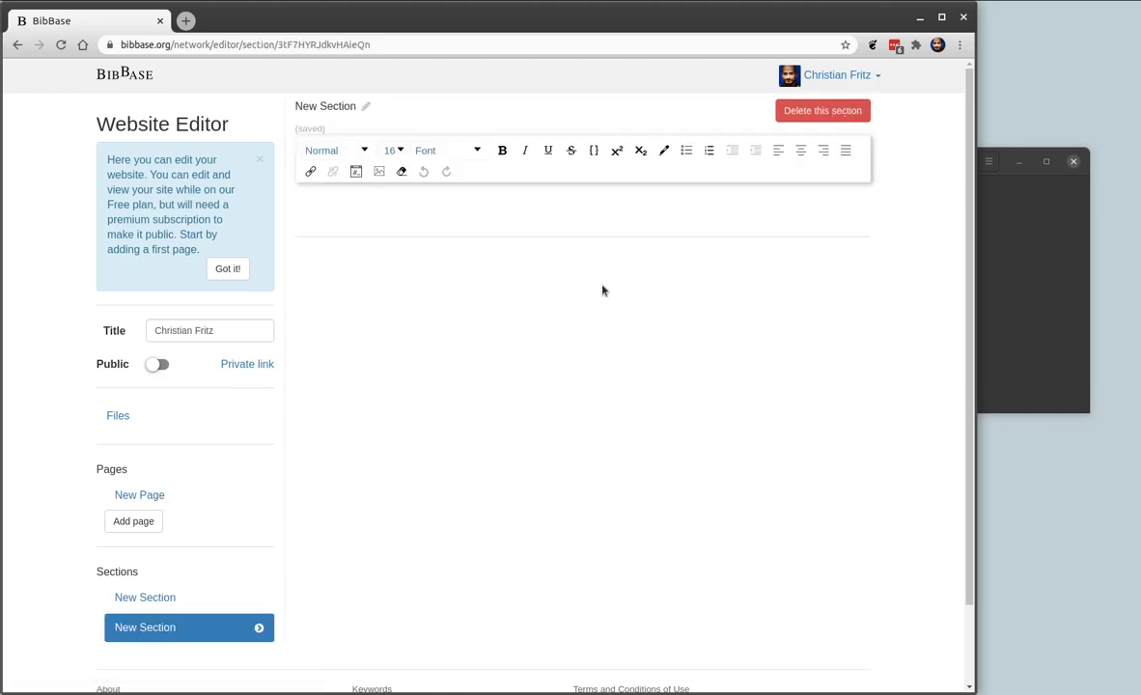
pyautogui.click(389, 209)
pyautogui.write('Sec')
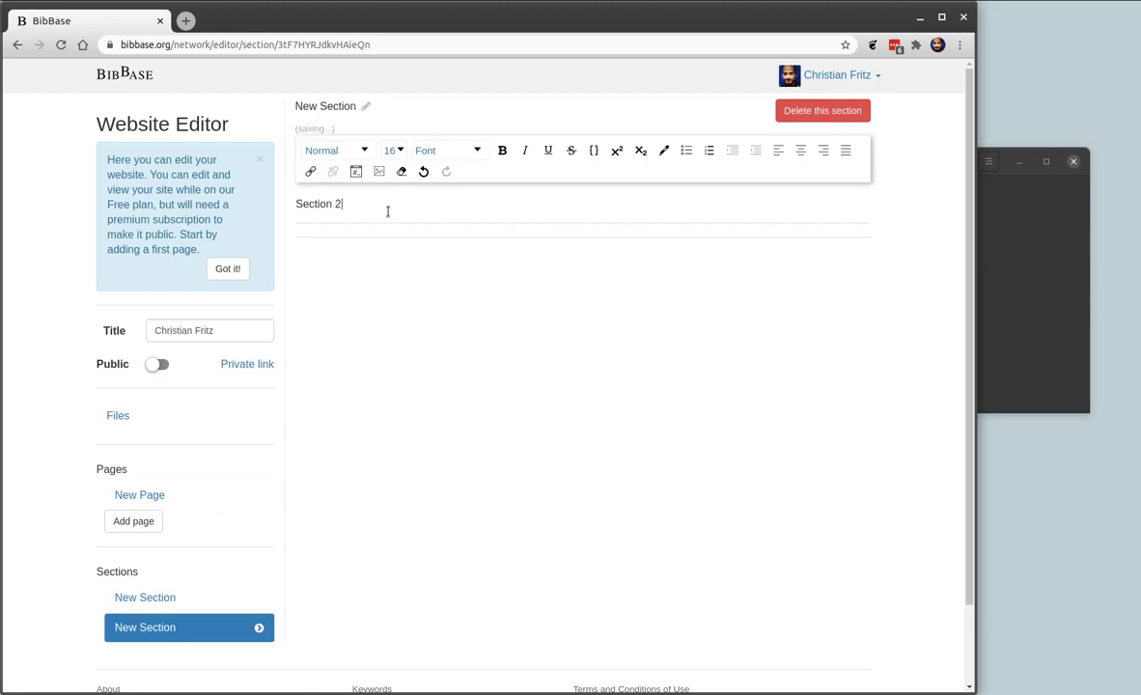
pyautogui.write('tion 2')
# Rename the second HTML section as Section2.
pyautogui.click(336, 106)
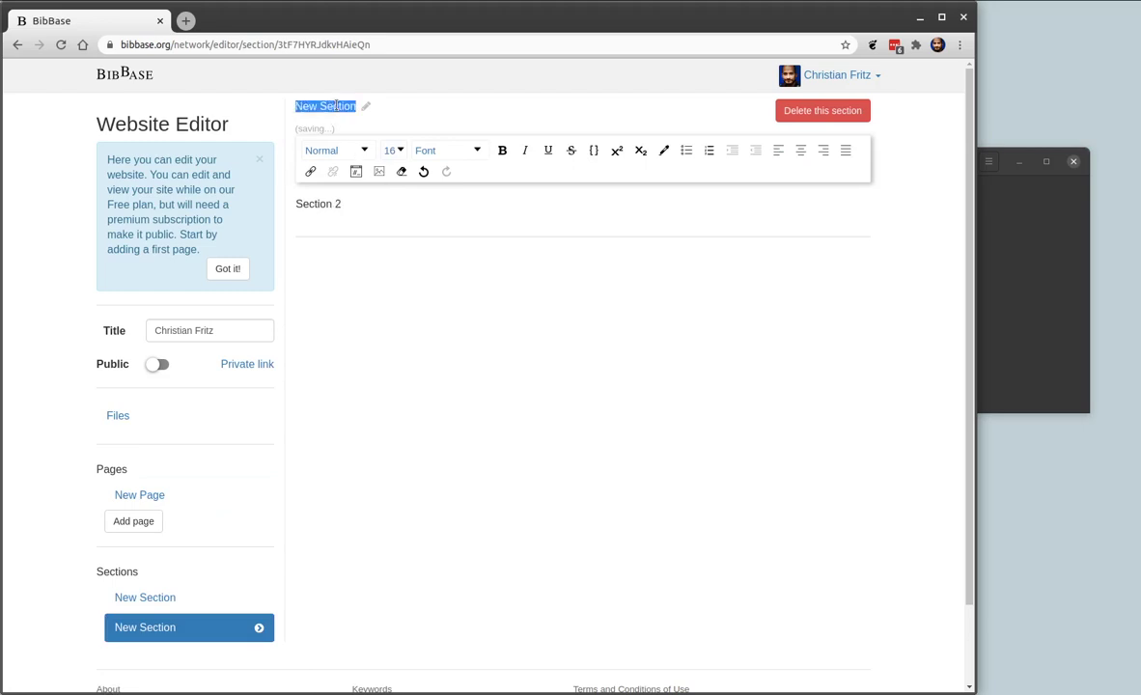
pyautogui.write('Section2')
pyautogui.press('Return')
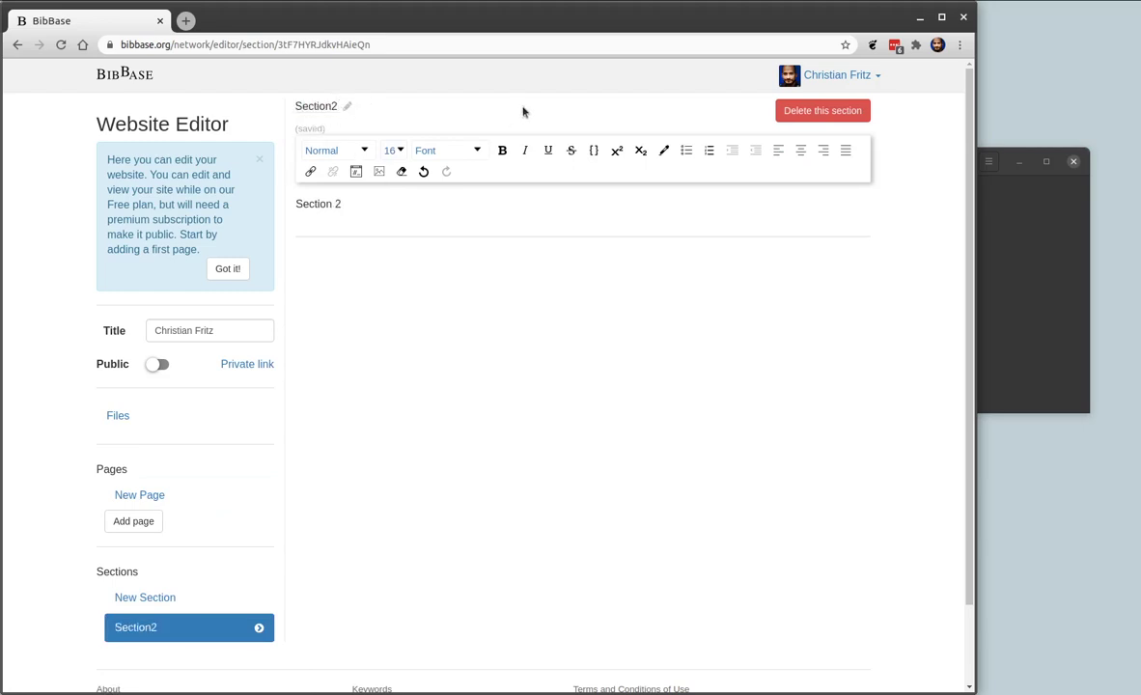
# View the website's file manager, return to the New Page layout and open the site's private link.
pyautogui.click(137, 417)
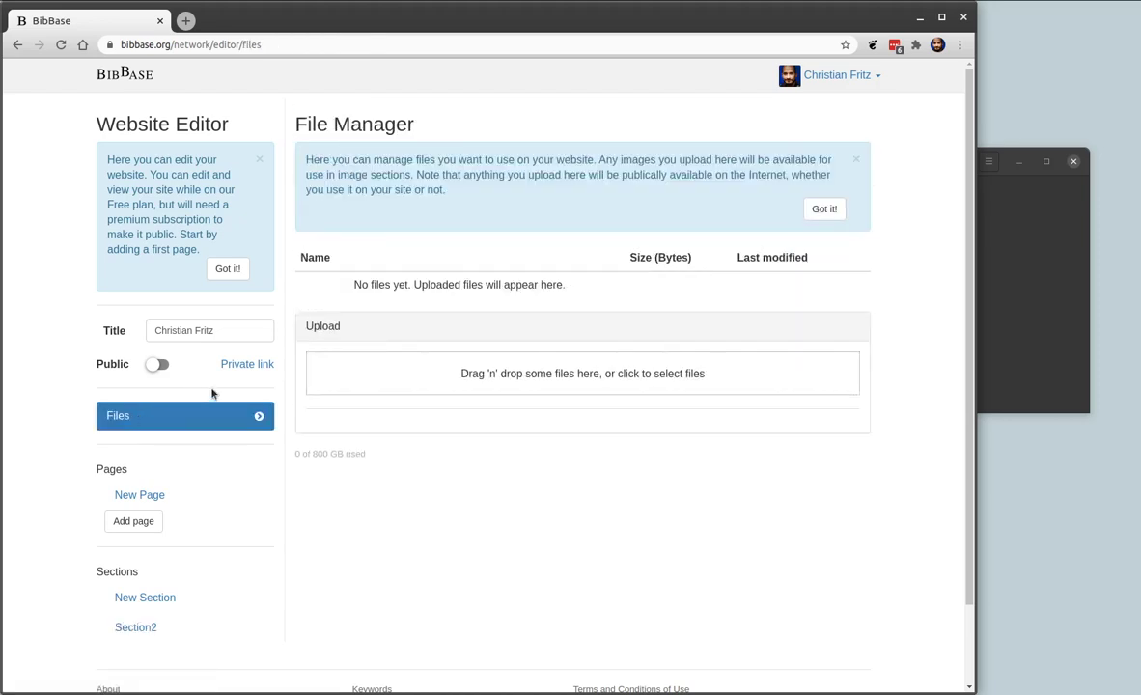
pyautogui.click(176, 504)
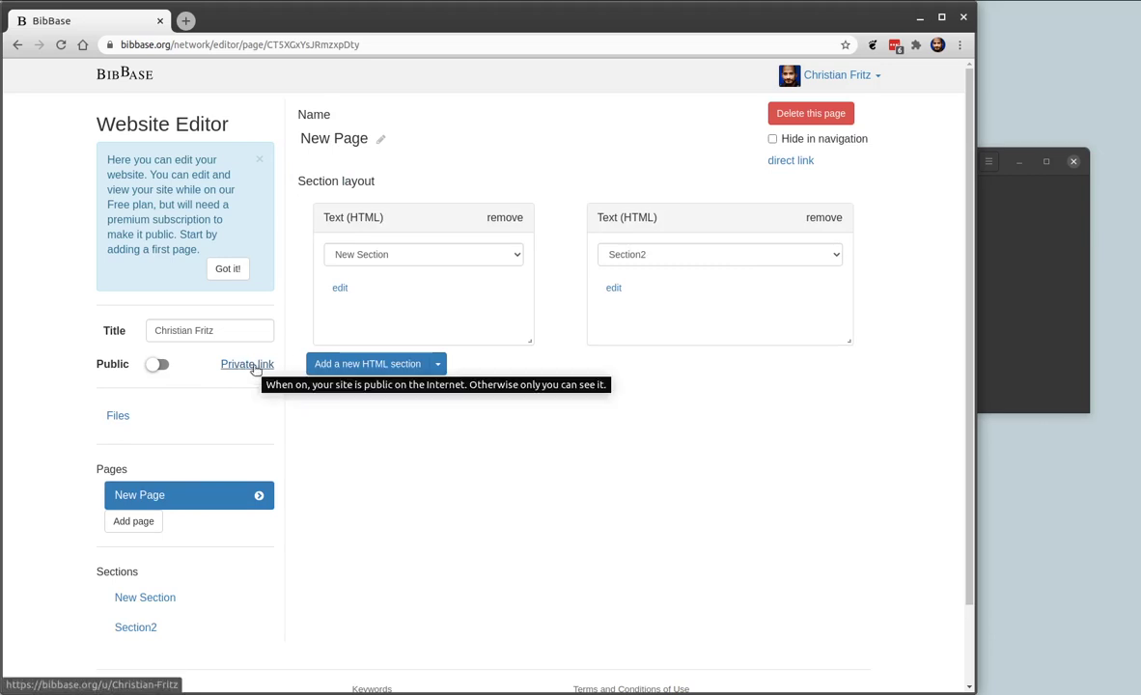
pyautogui.click(253, 365)
pyautogui.click(232, 24)
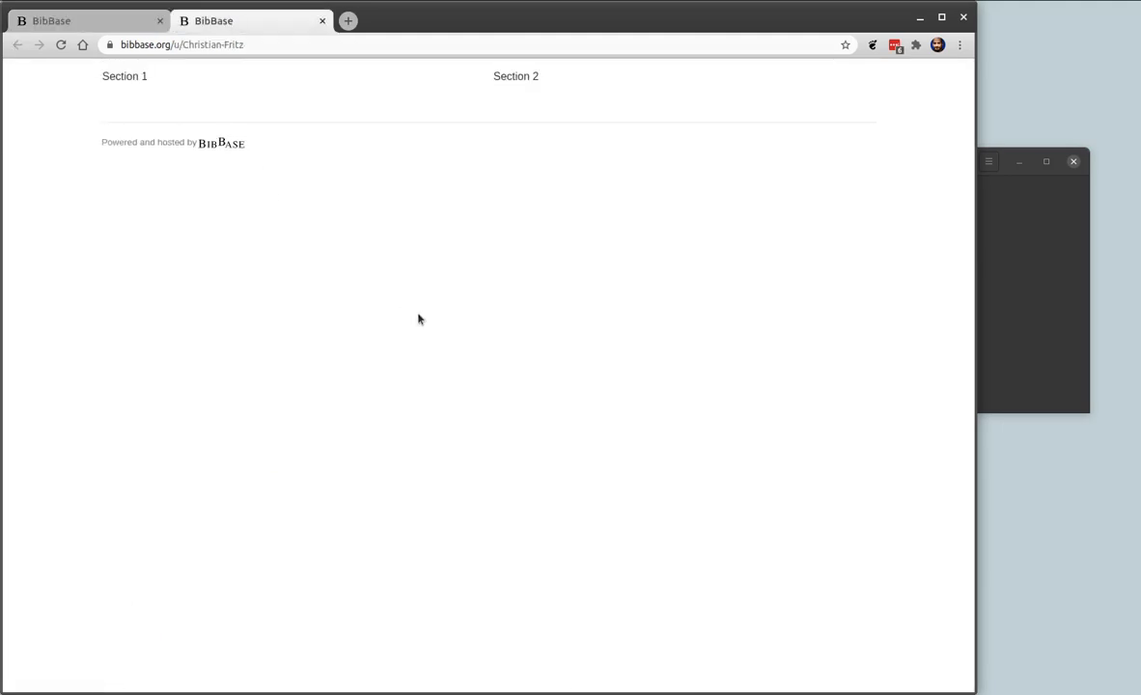
# Detach the site preview into its own browser window and tile it side by side with the editor, the editor on the left half.
pyautogui.moveTo(257, 25); pyautogui.dragTo(440, 145)
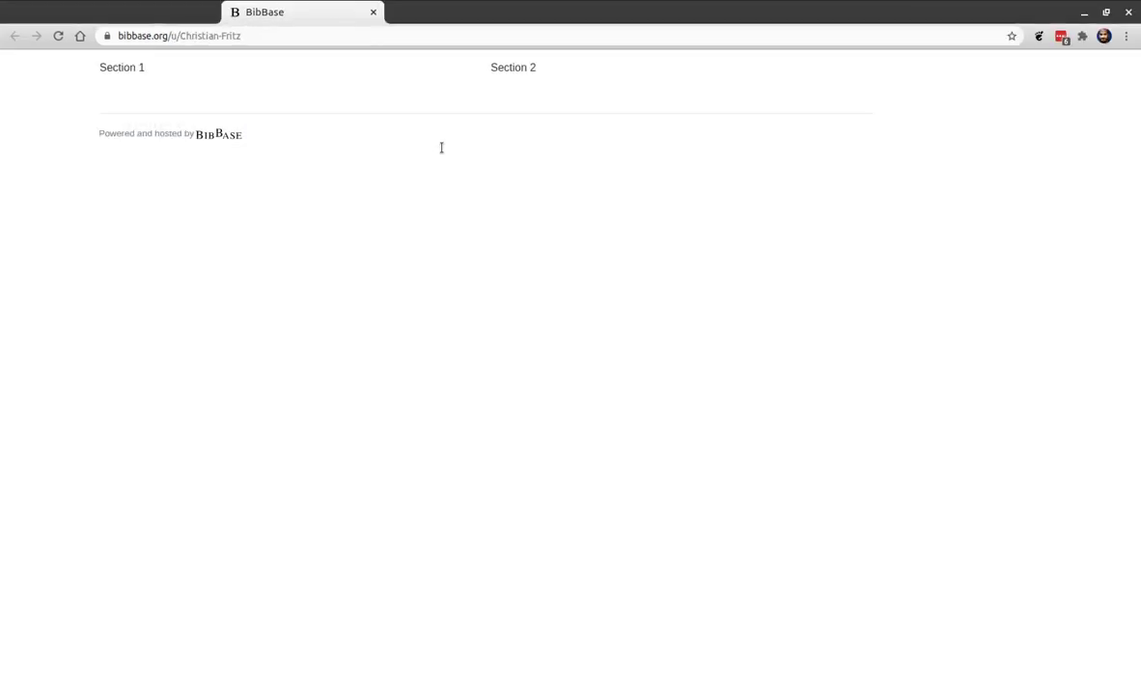
pyautogui.press('super+Left')
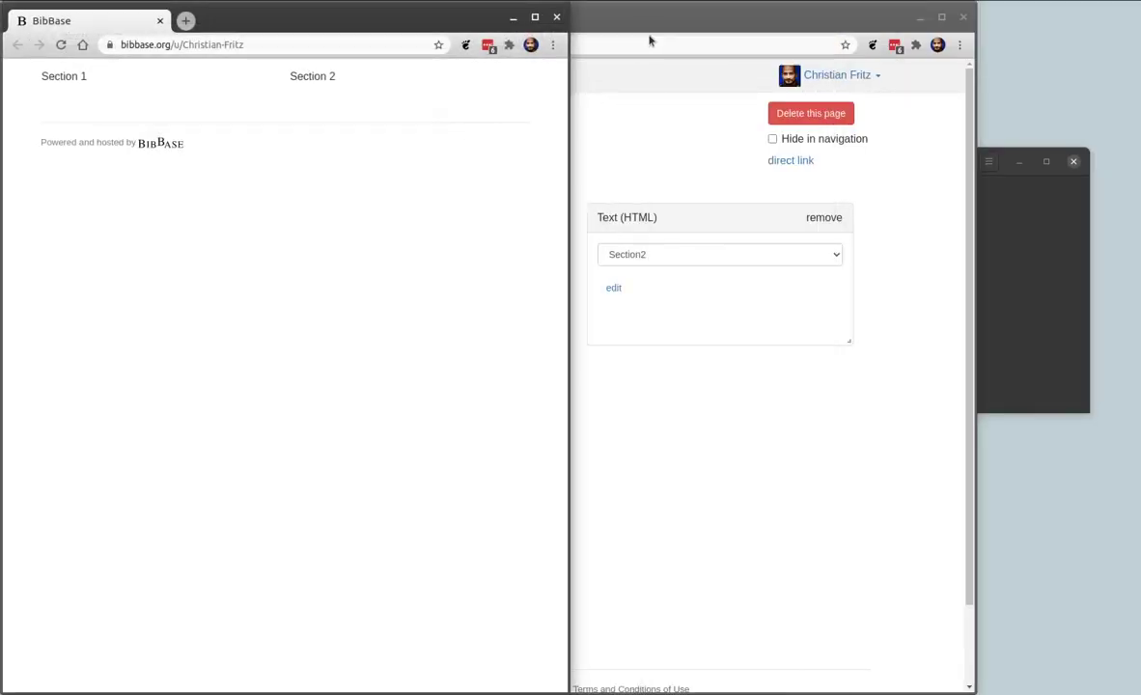
pyautogui.moveTo(263, 31); pyautogui.dragTo(749, 78)
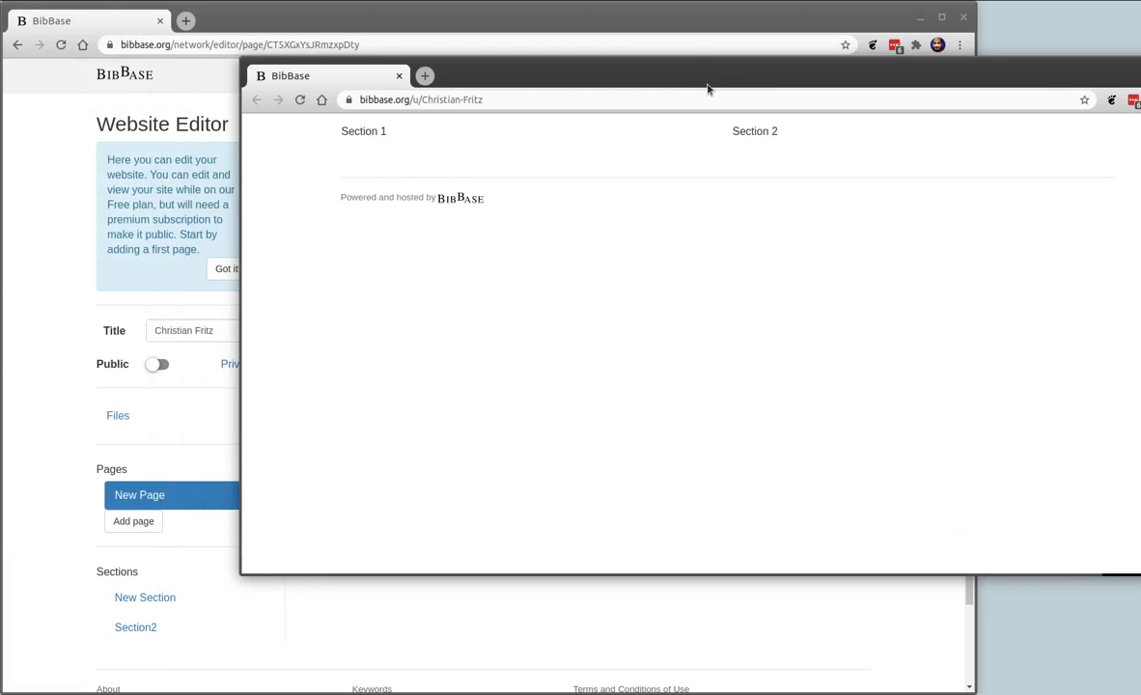
pyautogui.click(660, 16)
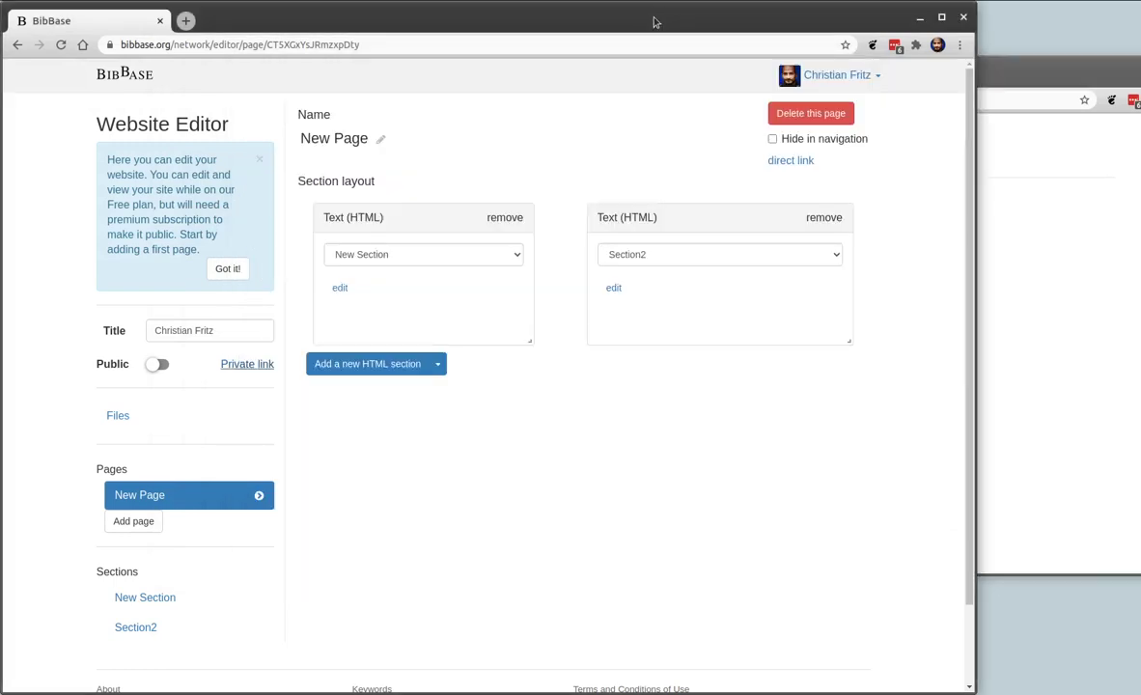
pyautogui.press('super+Left')
pyautogui.doubleClick(647, 61)
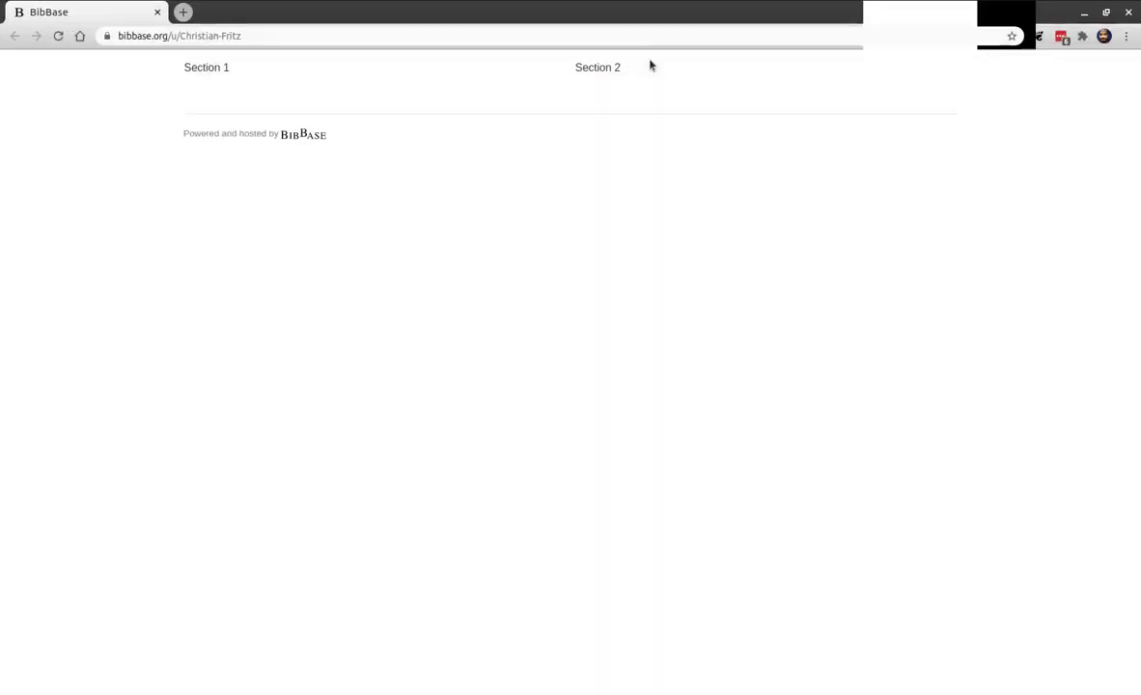
pyautogui.doubleClick(711, 12)
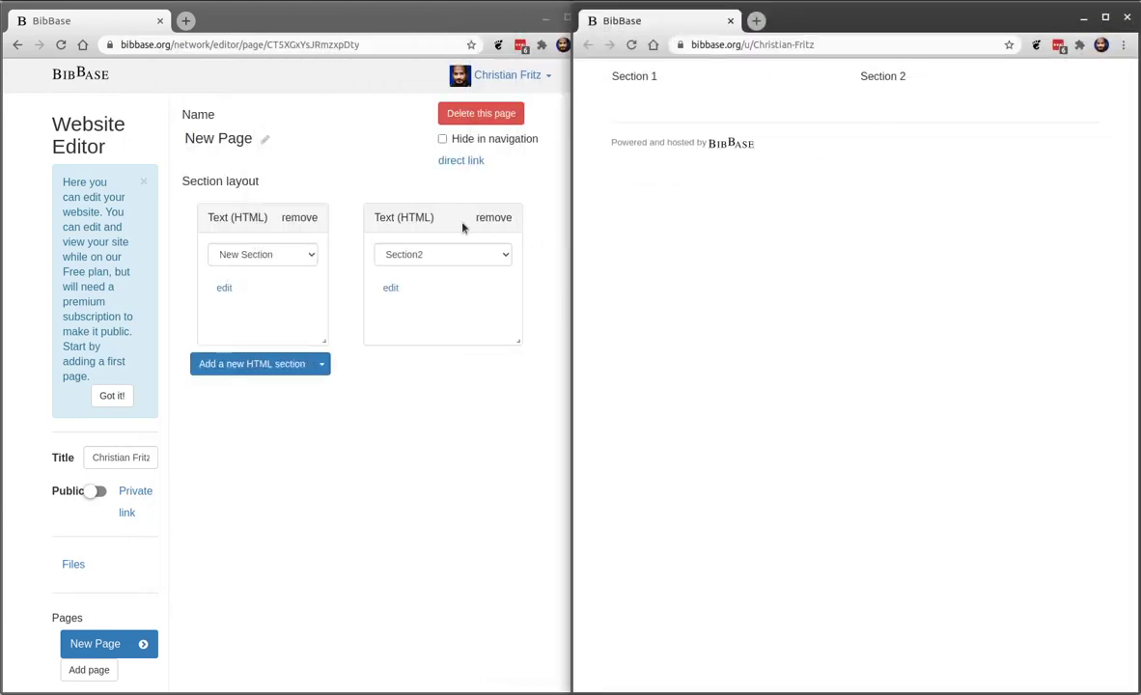
# Narrow the editor window so that it meets the edge of the preview window instead of overlapping it.
pyautogui.moveTo(447, 219)
pyautogui.mouseDown()
pyautogui.moveTo(461, 375)
pyautogui.moveTo(460, 247)
pyautogui.moveTo(469, 219)
pyautogui.moveTo(494, 222)
pyautogui.moveTo(459, 227)
pyautogui.mouseUp()
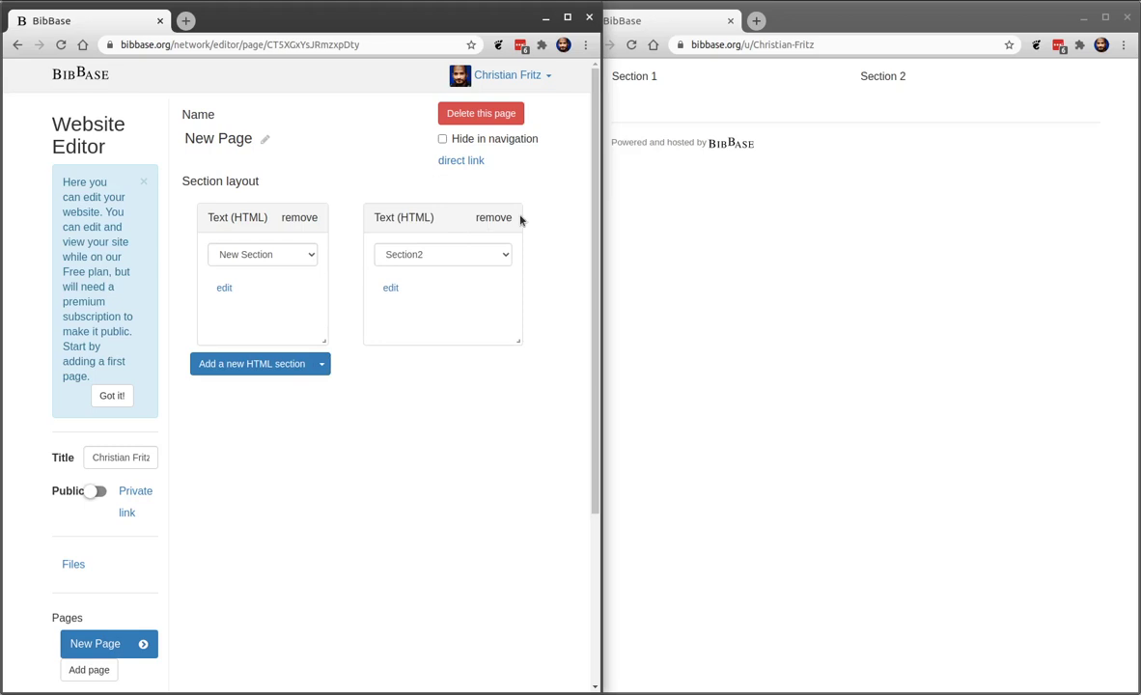
pyautogui.click(708, 278)
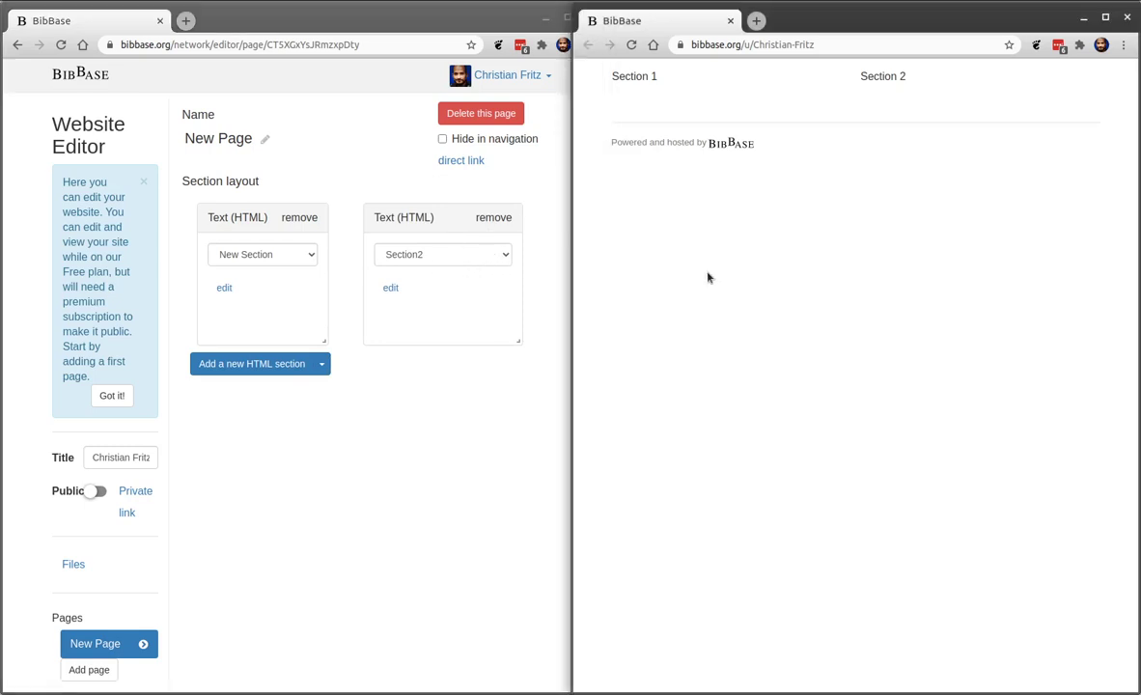
pyautogui.click(552, 249)
pyautogui.moveTo(595, 253); pyautogui.dragTo(569, 253)
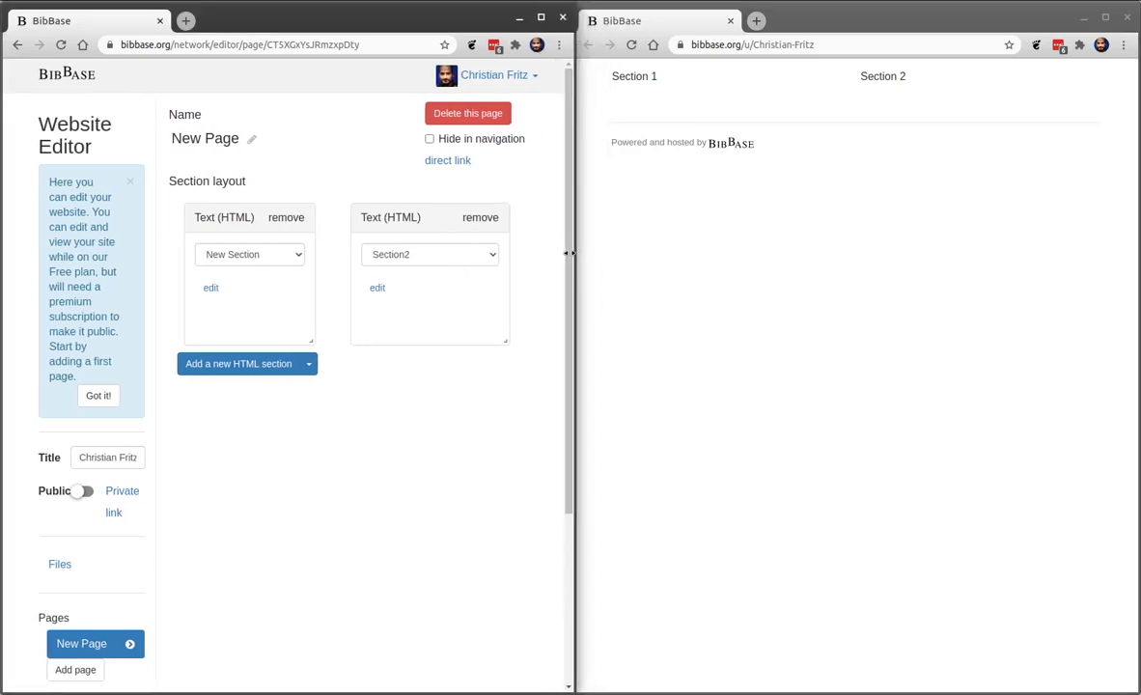
# Add an Image section and a Publication list section, placing the publication list beside the image below Section2.
pyautogui.click(308, 364)
pyautogui.click(274, 389)
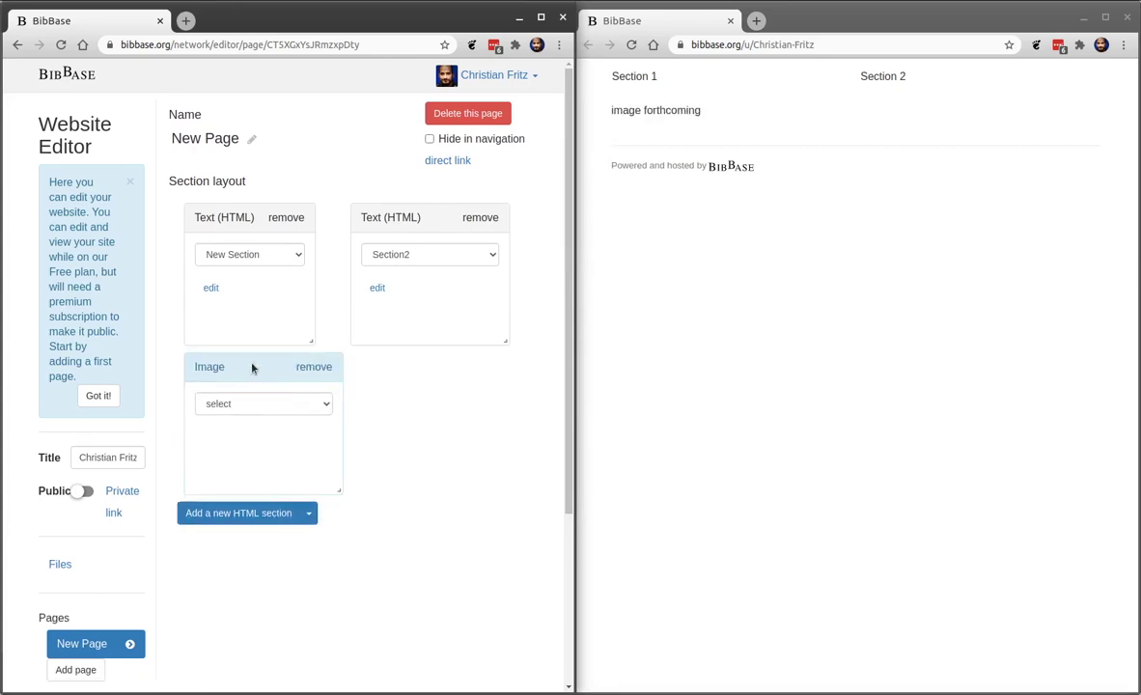
pyautogui.click(308, 512)
pyautogui.click(304, 558)
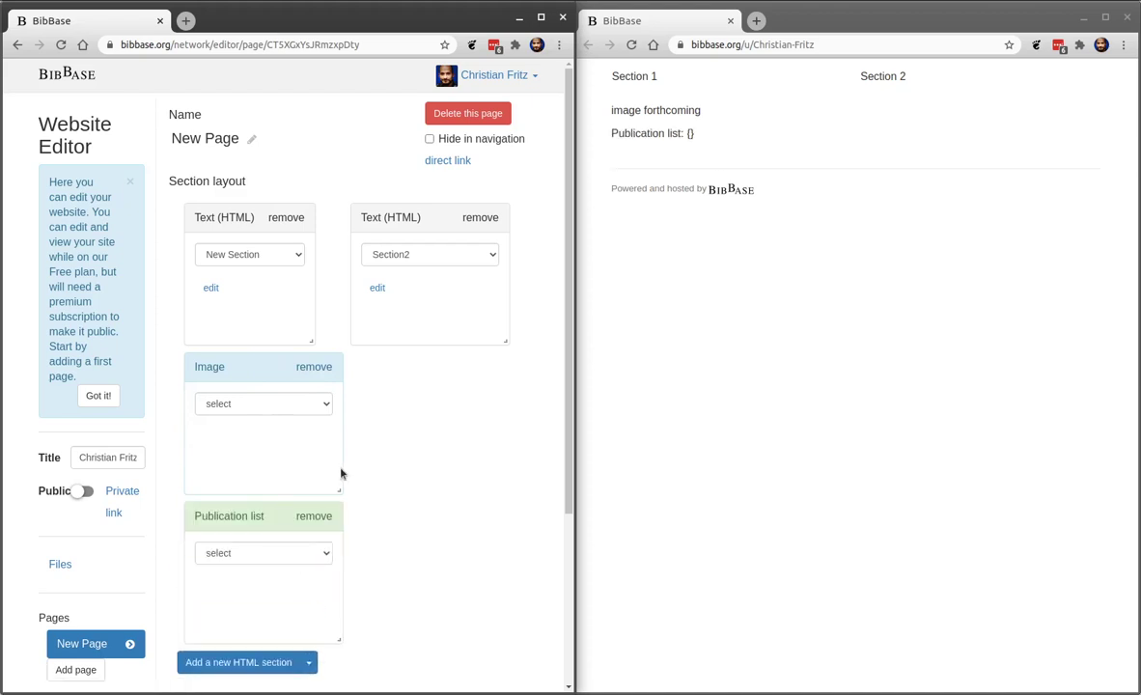
pyautogui.moveTo(285, 508); pyautogui.dragTo(453, 372)
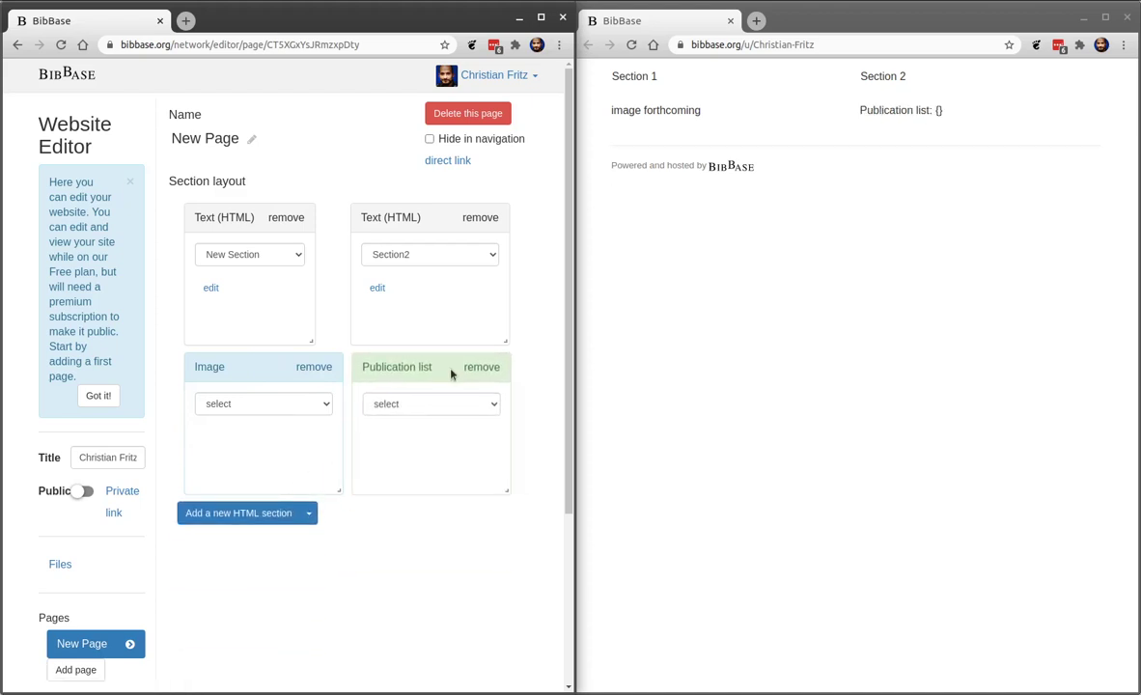
# Set the publication list's source to DBLP, search for the site owner's name and choose the author entry numbered 0001.
pyautogui.click(436, 406)
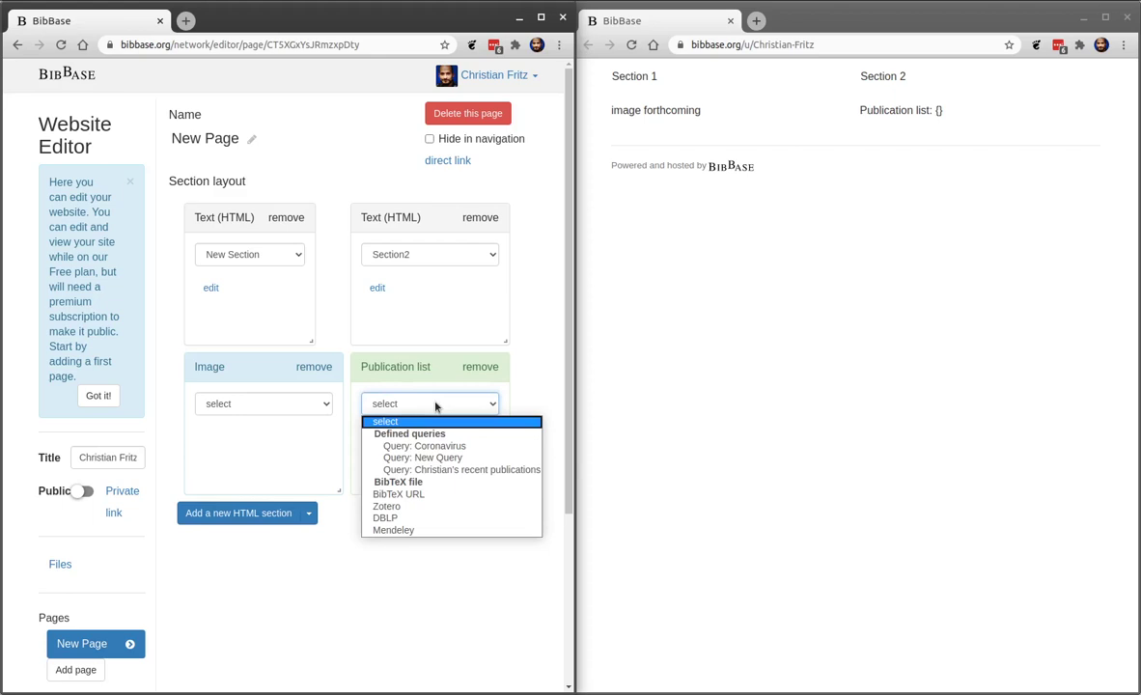
pyautogui.click(437, 518)
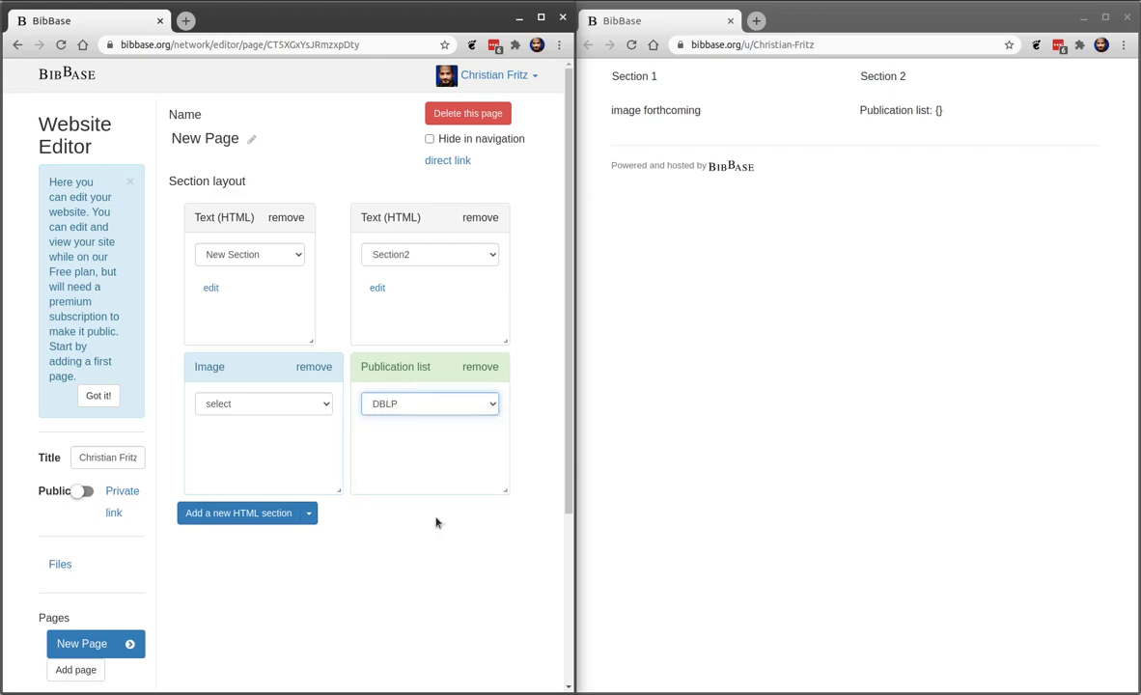
pyautogui.click(425, 427)
pyautogui.write('Christian fritz')
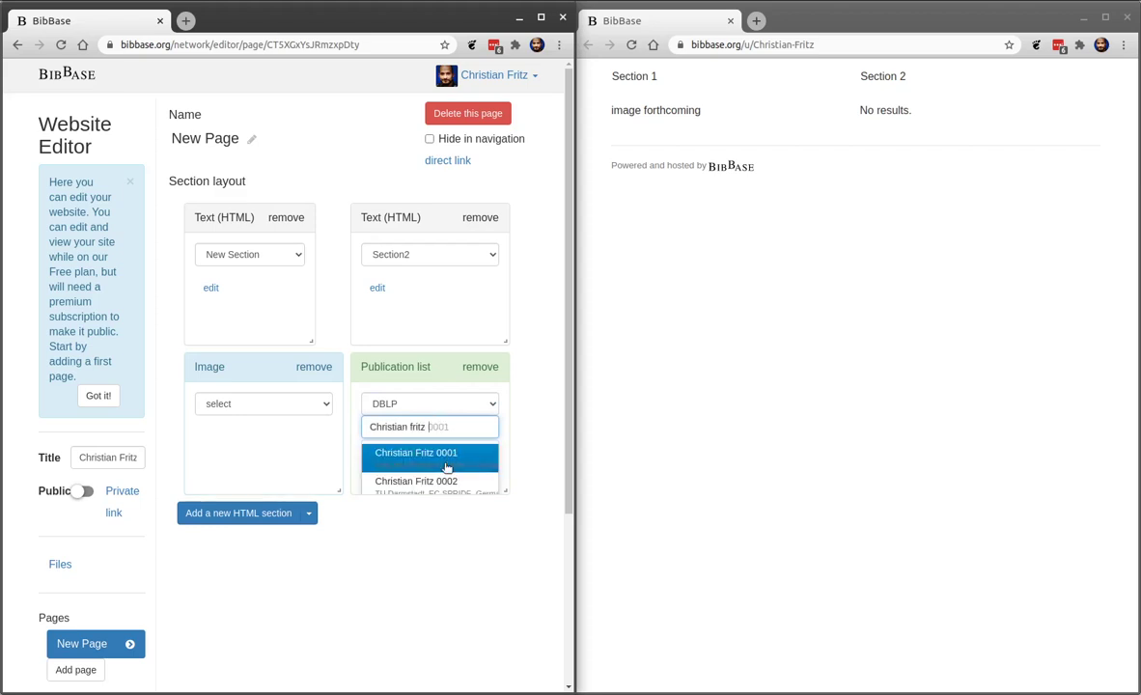
pyautogui.click(444, 457)
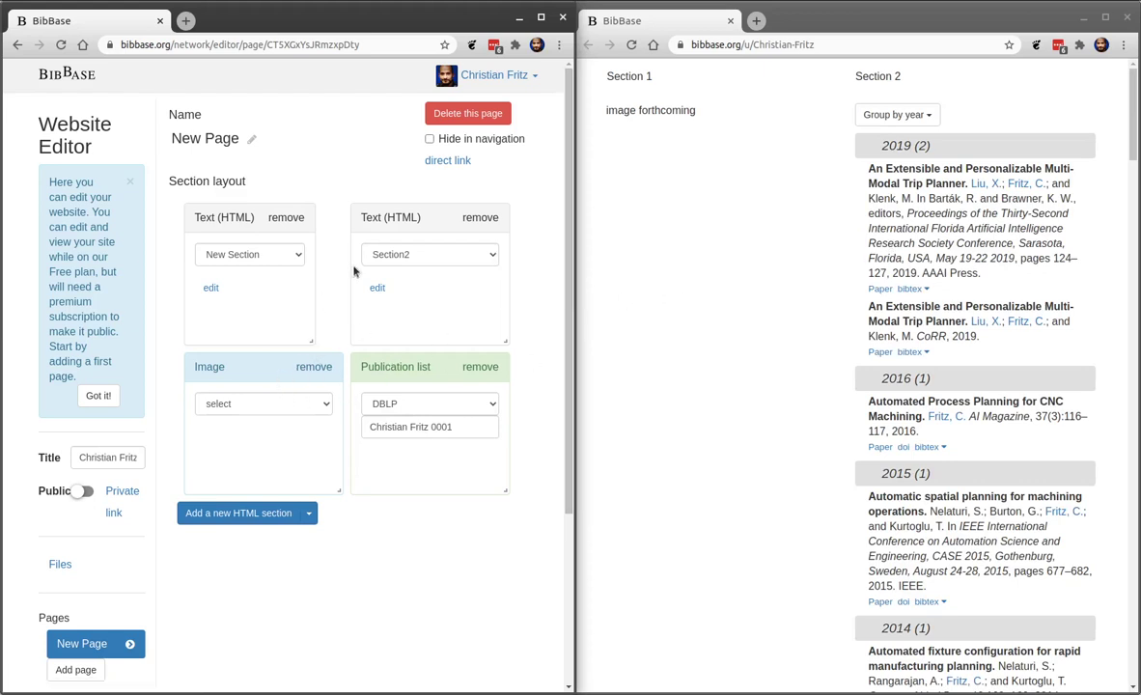
# Move the New Section text box to the left below the other sections, and widen the publication list one column leftward under the top row.
pyautogui.moveTo(236, 215); pyautogui.dragTo(327, 480)
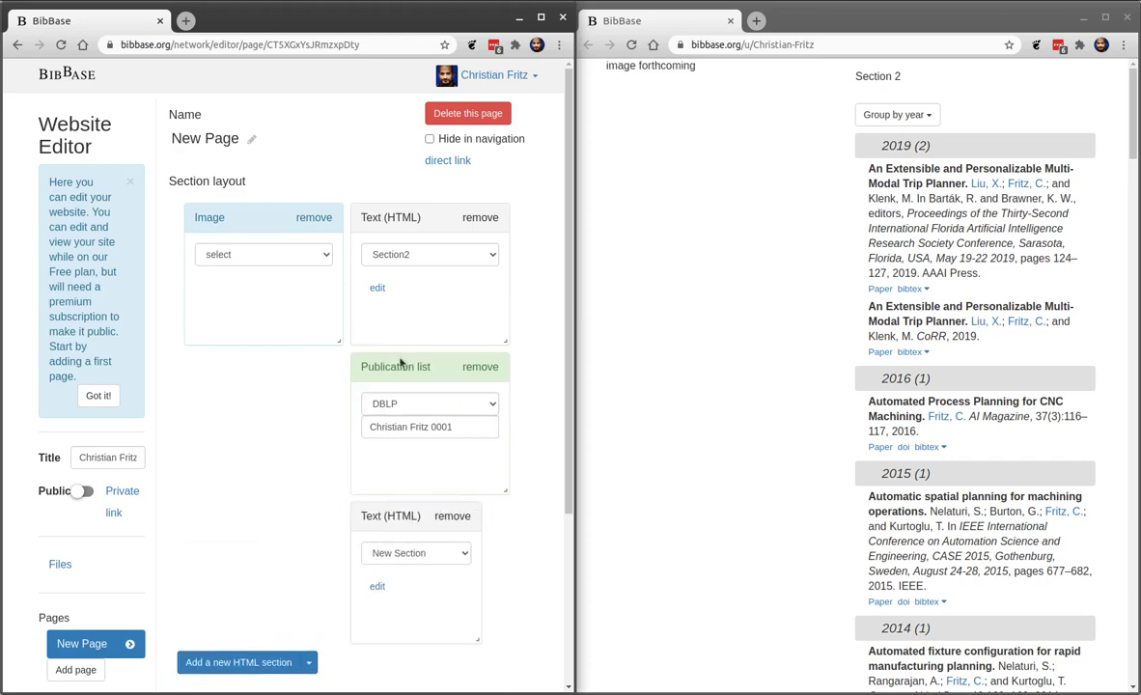
pyautogui.moveTo(400, 362); pyautogui.dragTo(290, 365)
pyautogui.moveTo(392, 484); pyautogui.dragTo(508, 490)
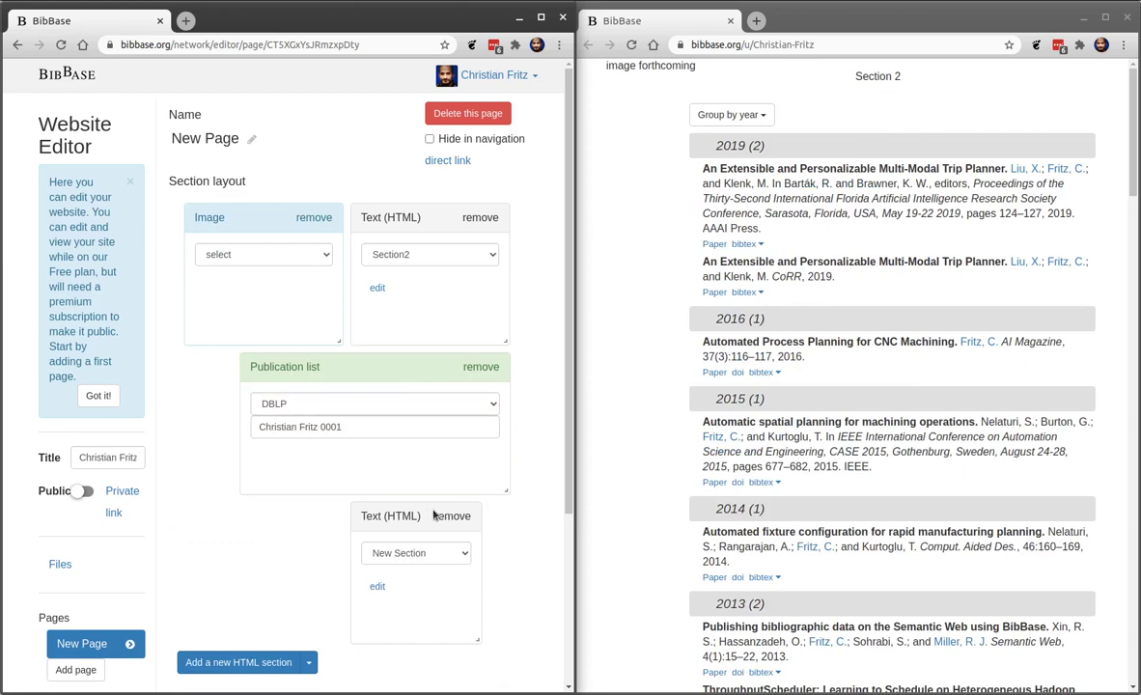
pyautogui.moveTo(433, 516); pyautogui.dragTo(266, 516)
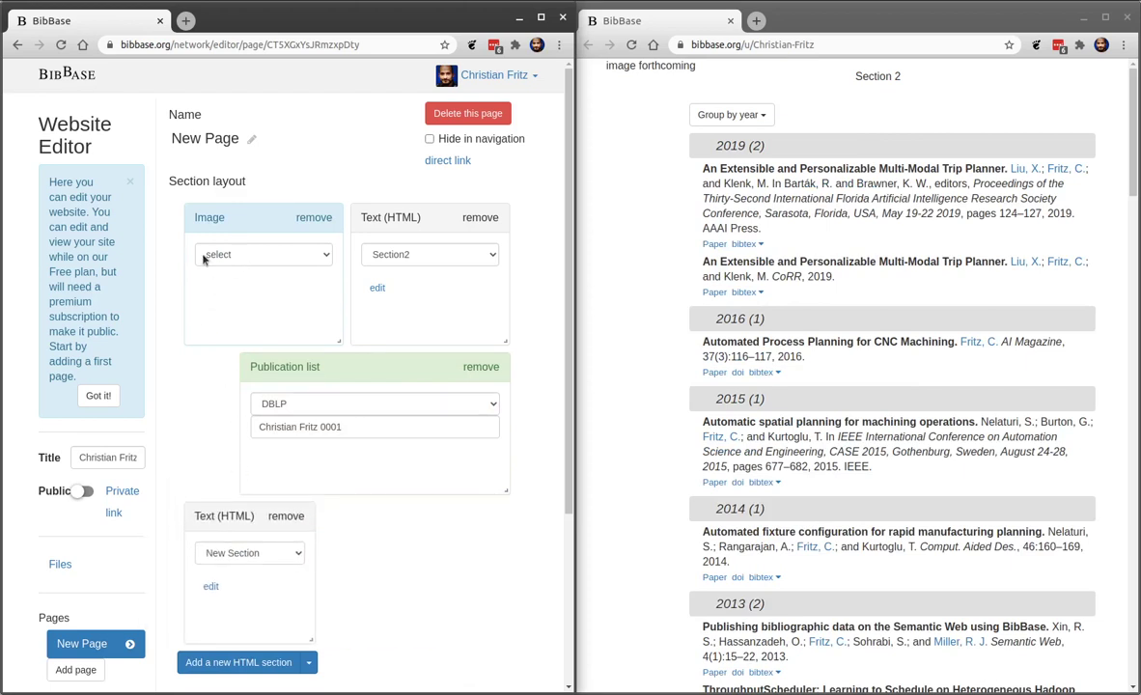
# Upload me.png from the local folder to the site's files, dismissing the introductory hints of the website editor and the file manager.
pyautogui.click(98, 395)
pyautogui.click(72, 315)
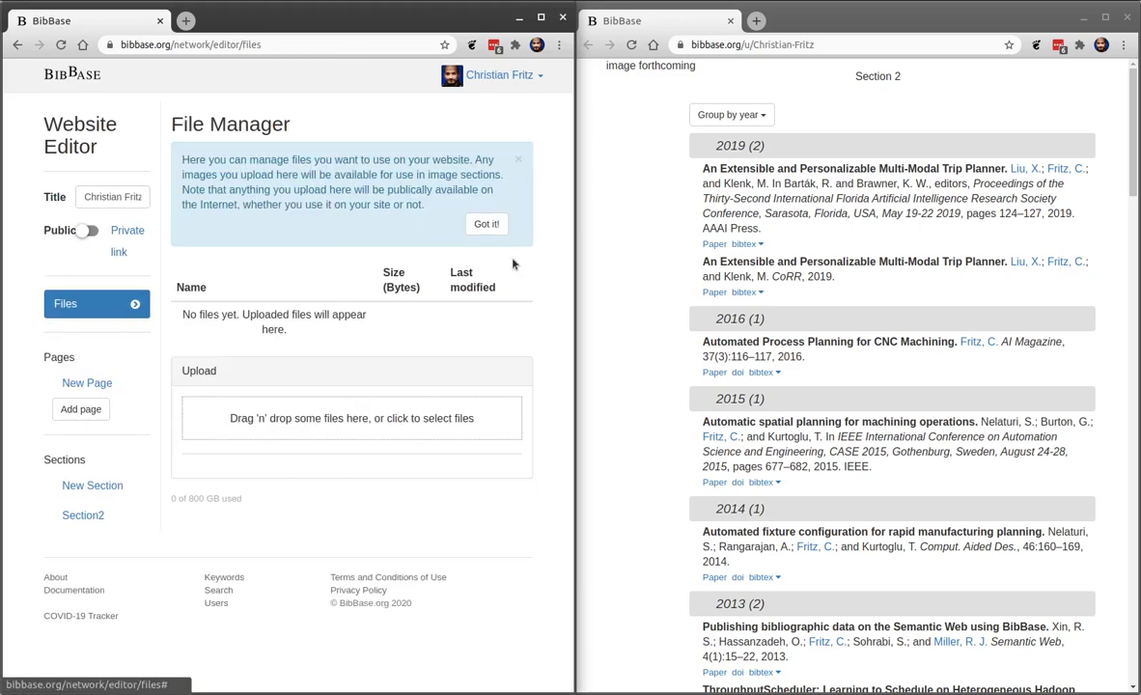
pyautogui.press('super')
pyautogui.click(965, 483)
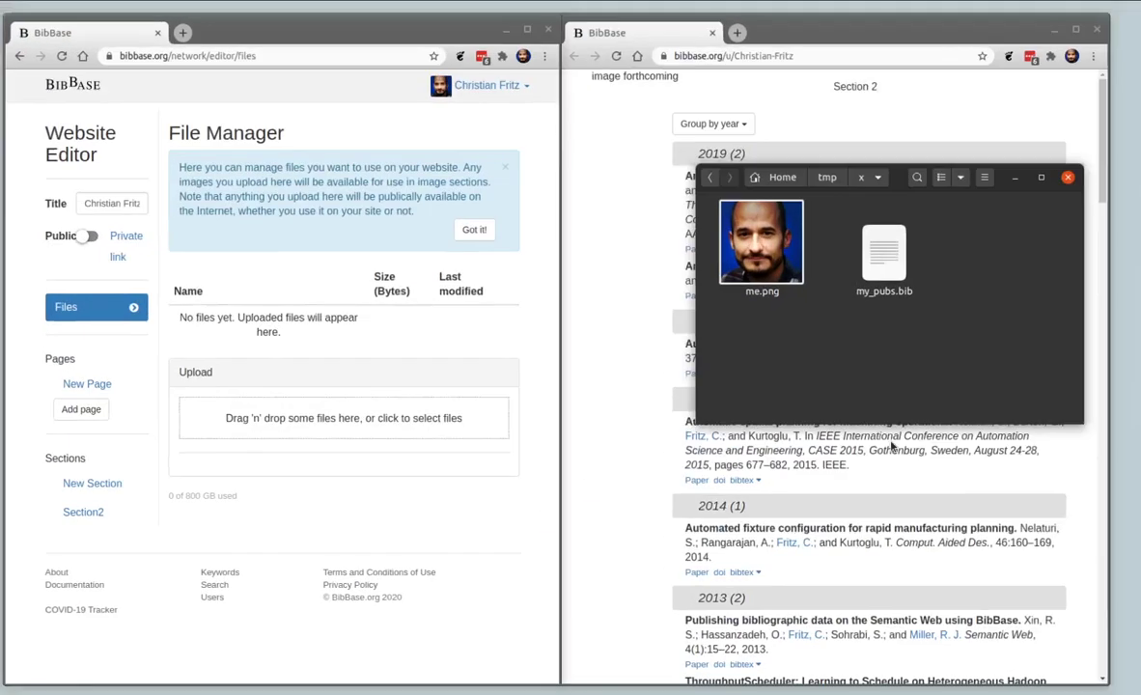
pyautogui.moveTo(763, 224); pyautogui.dragTo(420, 418)
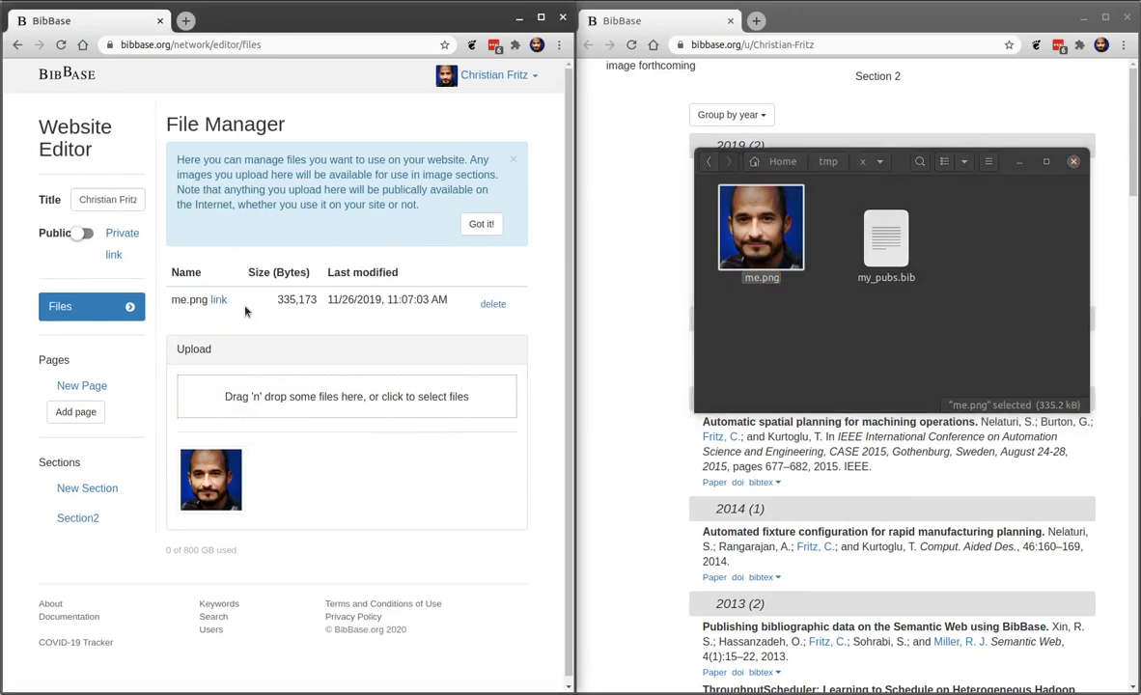
pyautogui.click(474, 224)
# Set the Image section on the New Page to me.png and move the file browser window lower to uncover the preview.
pyautogui.click(94, 379)
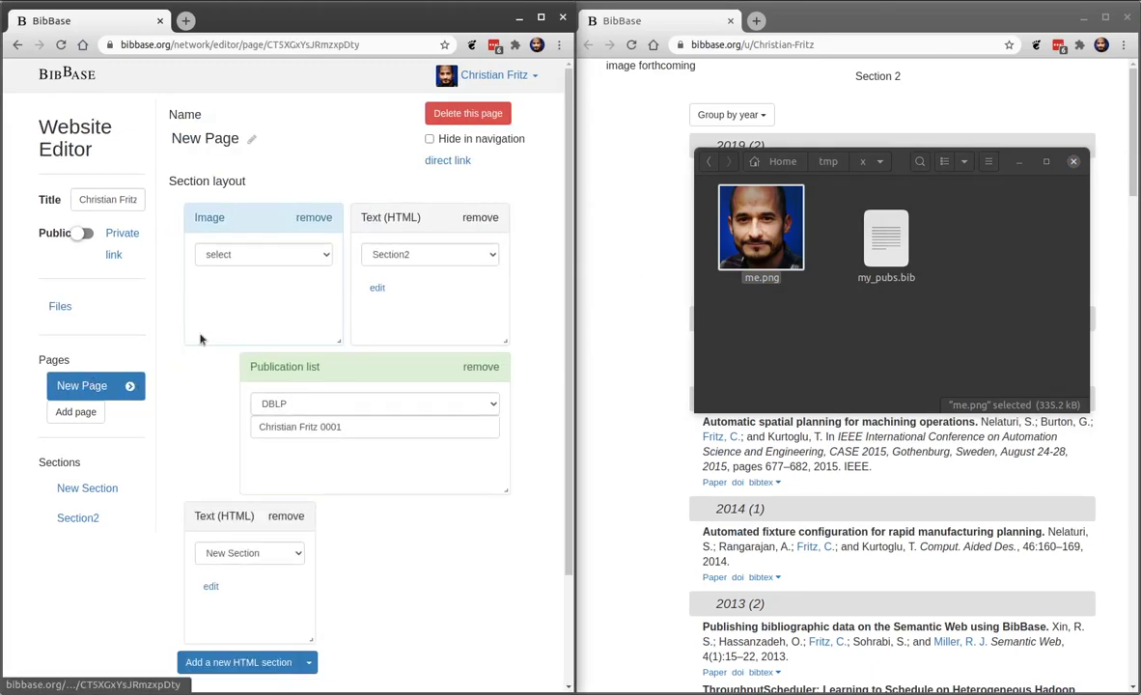
pyautogui.click(306, 255)
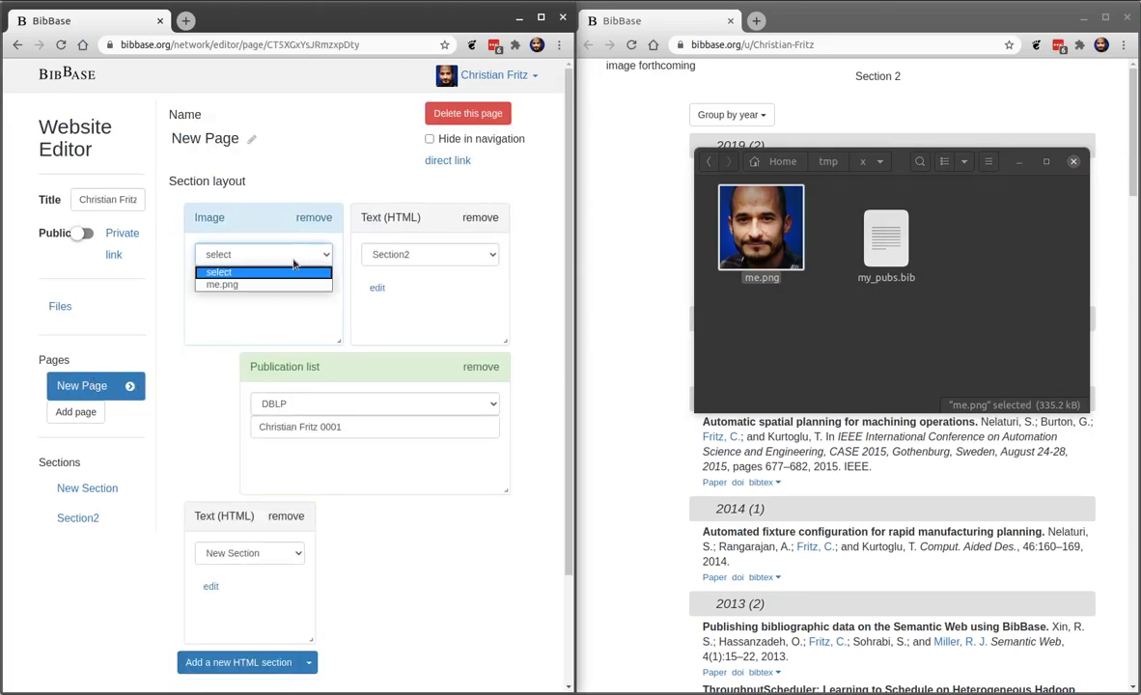
pyautogui.click(247, 284)
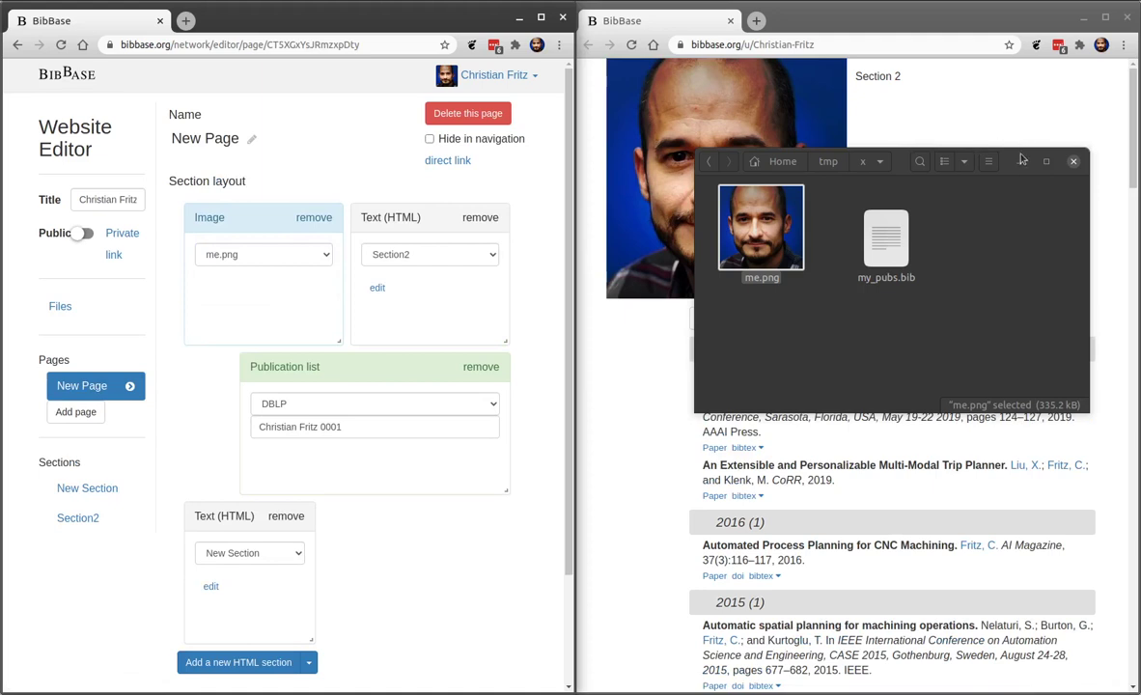
pyautogui.moveTo(1023, 157); pyautogui.dragTo(994, 243)
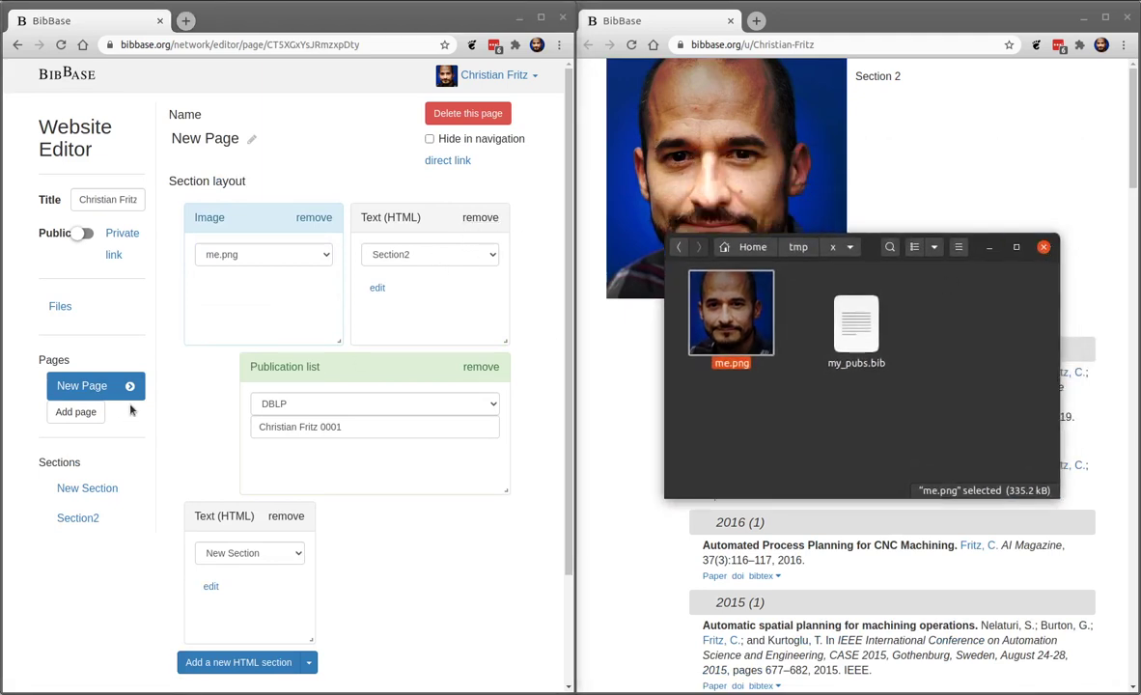
# Add a second page to the site, bring the preview in front of the file browser, and rename the first page Home.
pyautogui.click(76, 412)
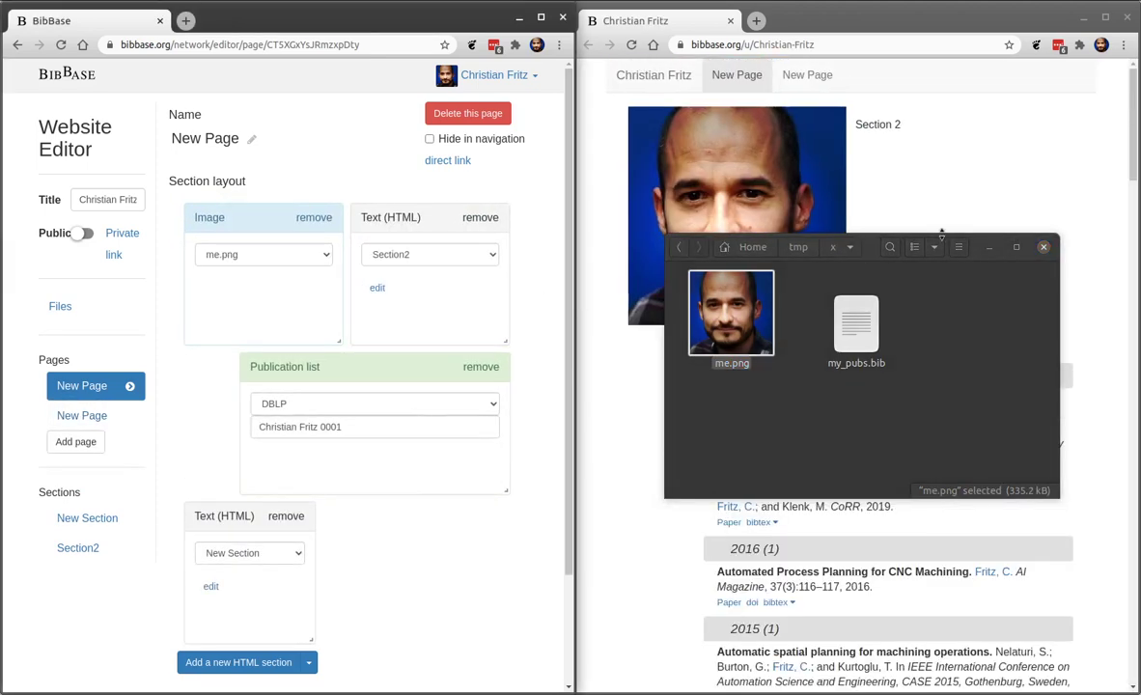
pyautogui.click(991, 138)
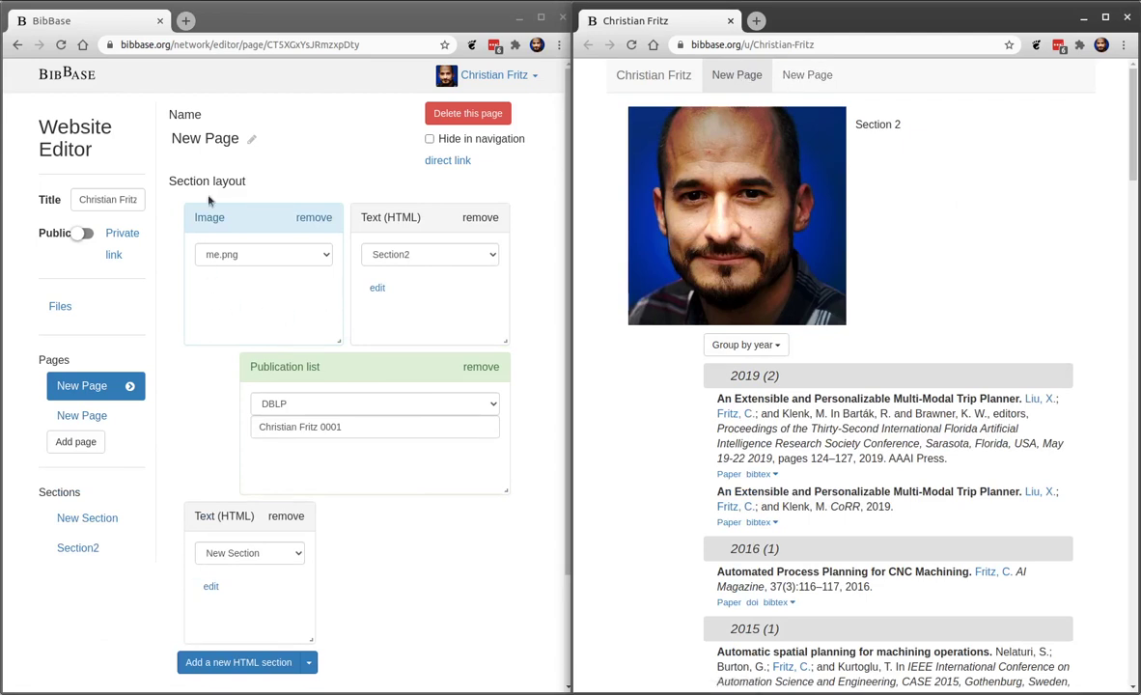
pyautogui.click(214, 138)
pyautogui.write('Home')
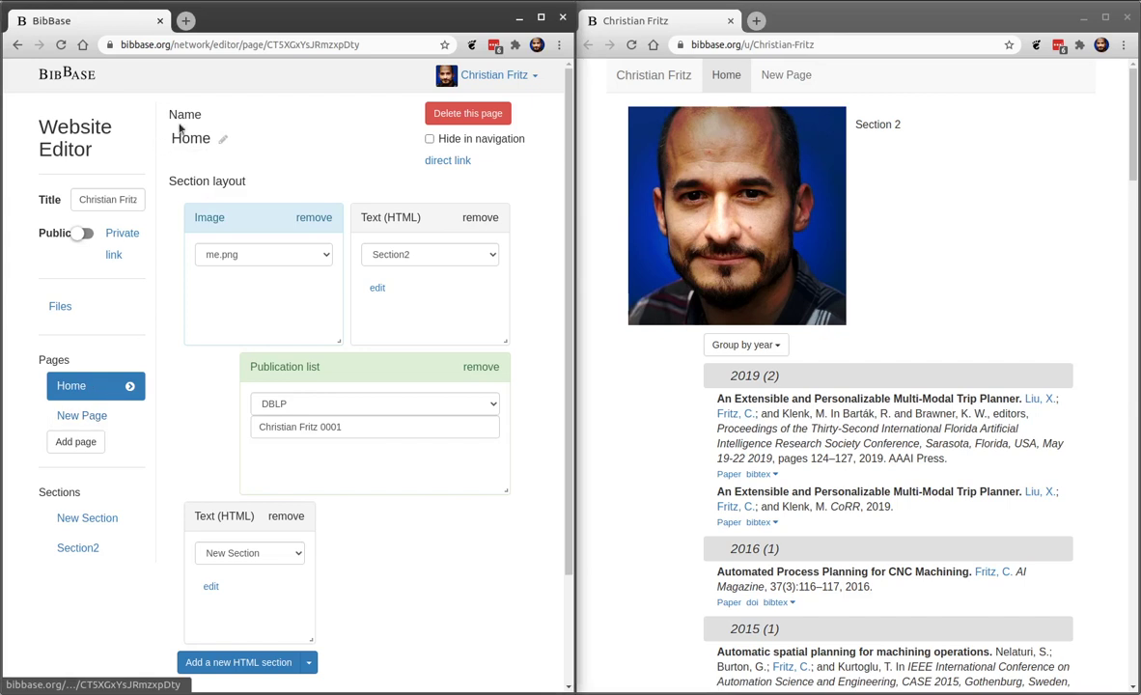
pyautogui.click(192, 137)
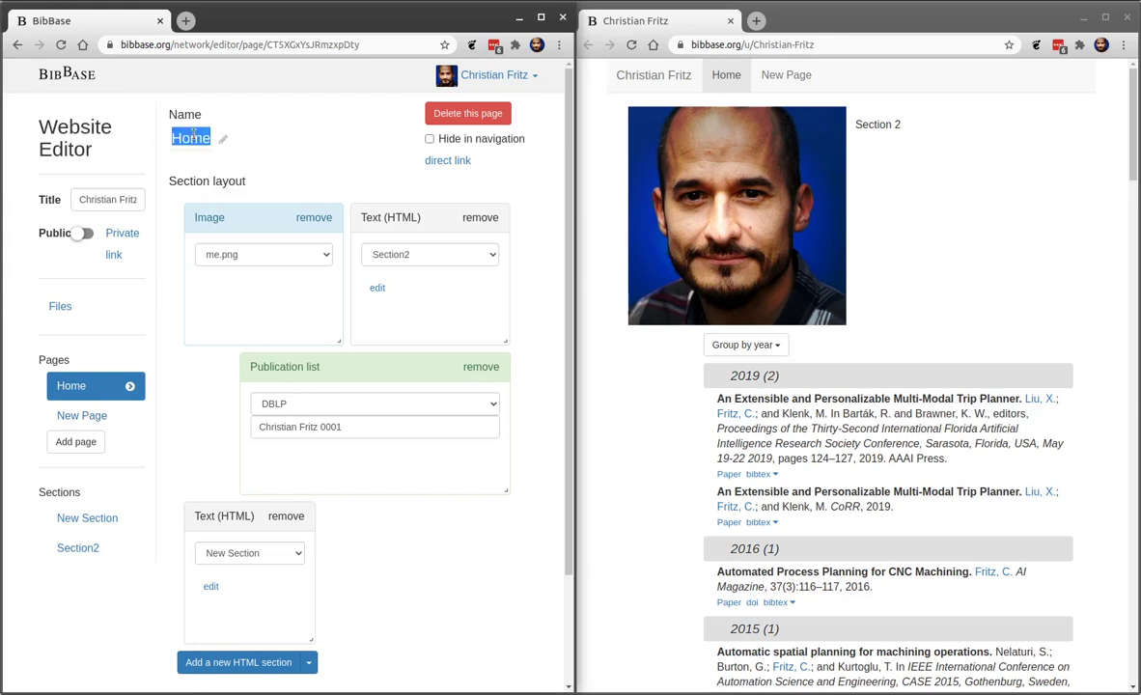
# Rename the second, empty page Links and return to editing the Home page.
pyautogui.click(89, 415)
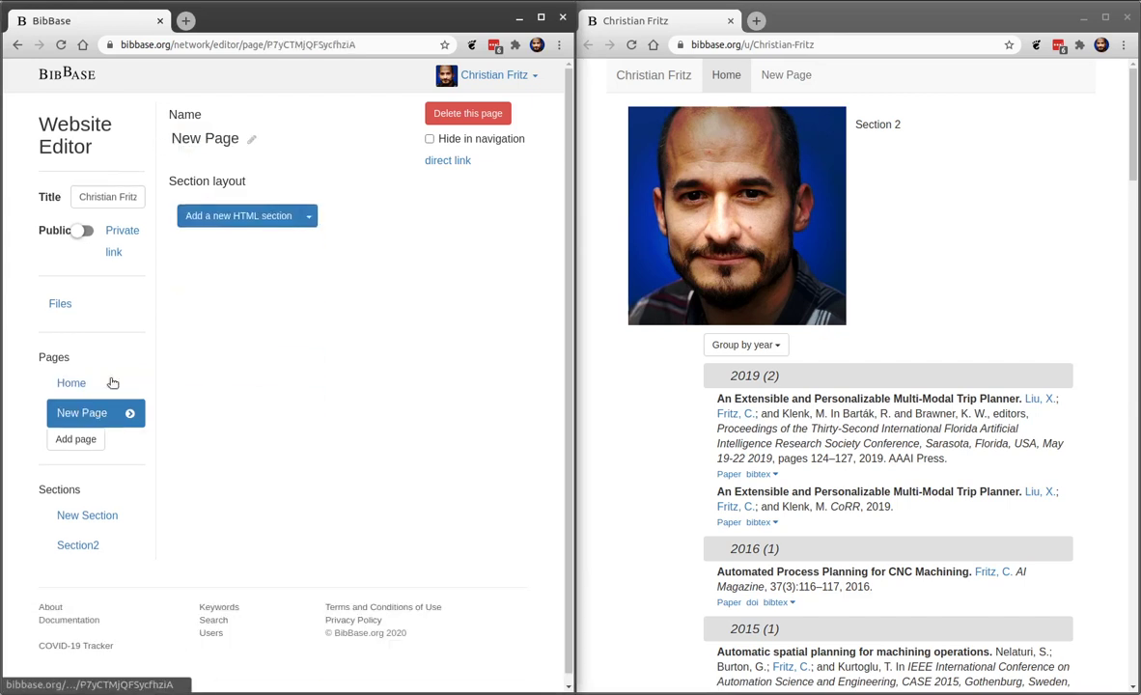
pyautogui.click(211, 141)
pyautogui.write('Links')
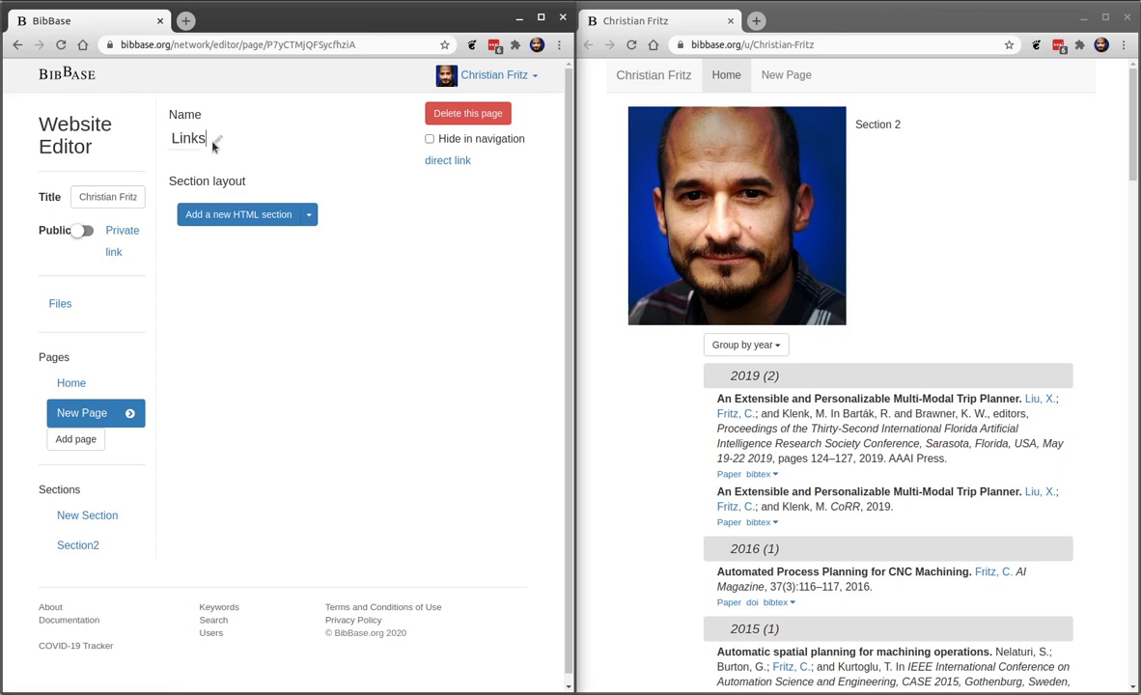
pyautogui.press('Return')
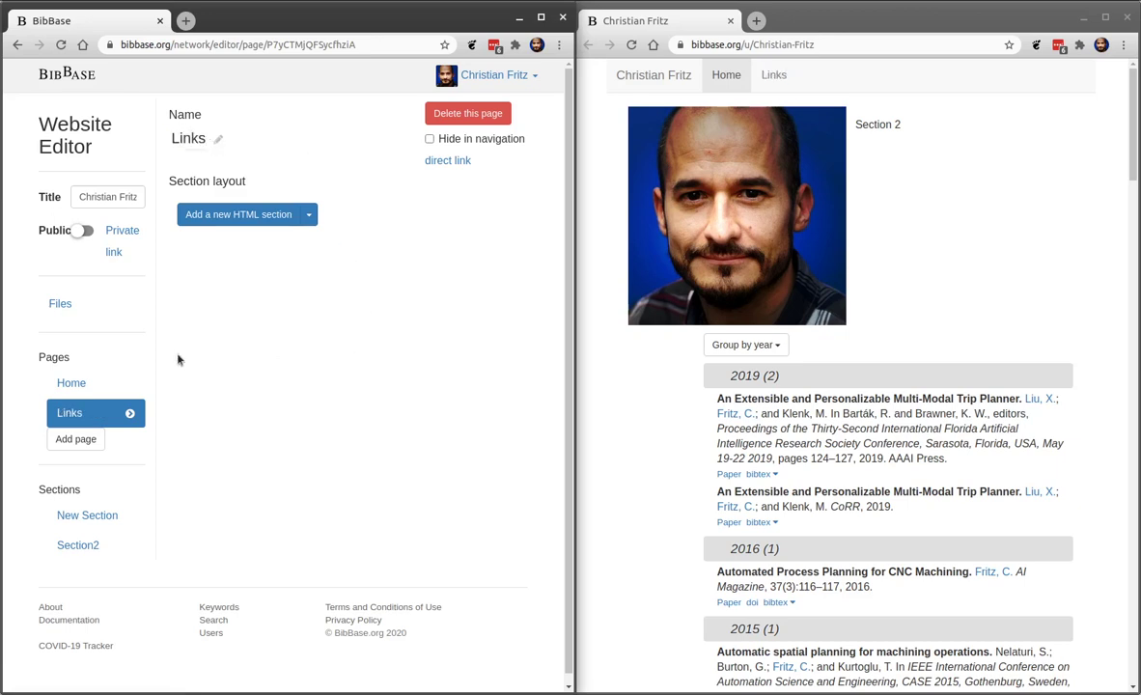
pyautogui.click(71, 383)
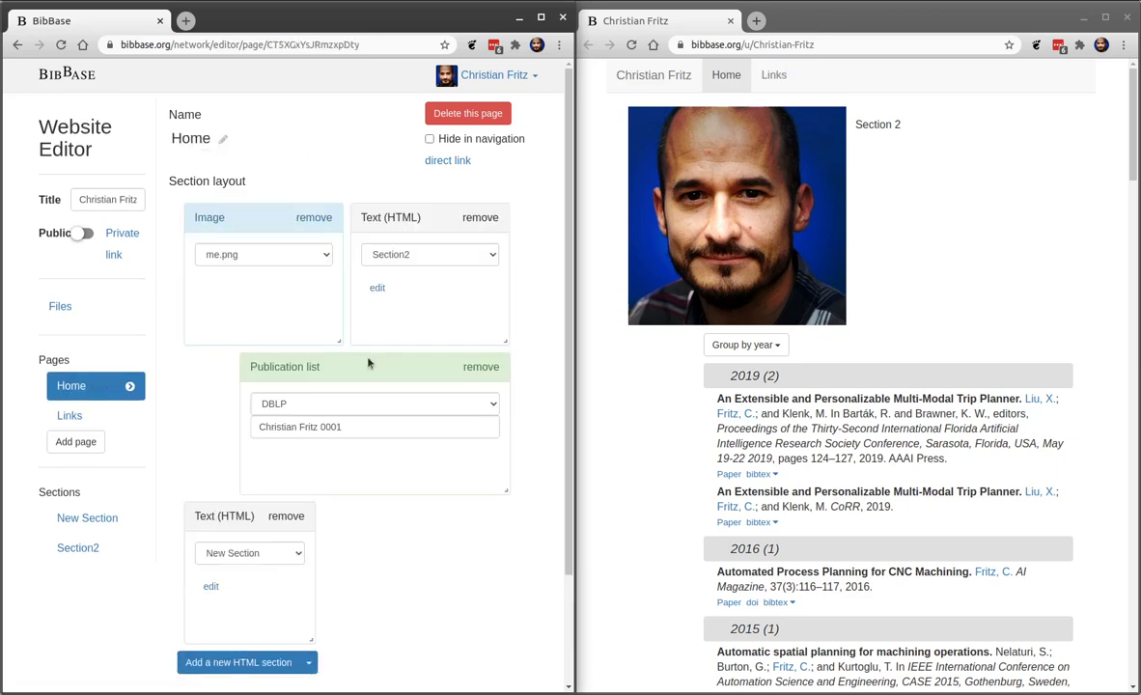